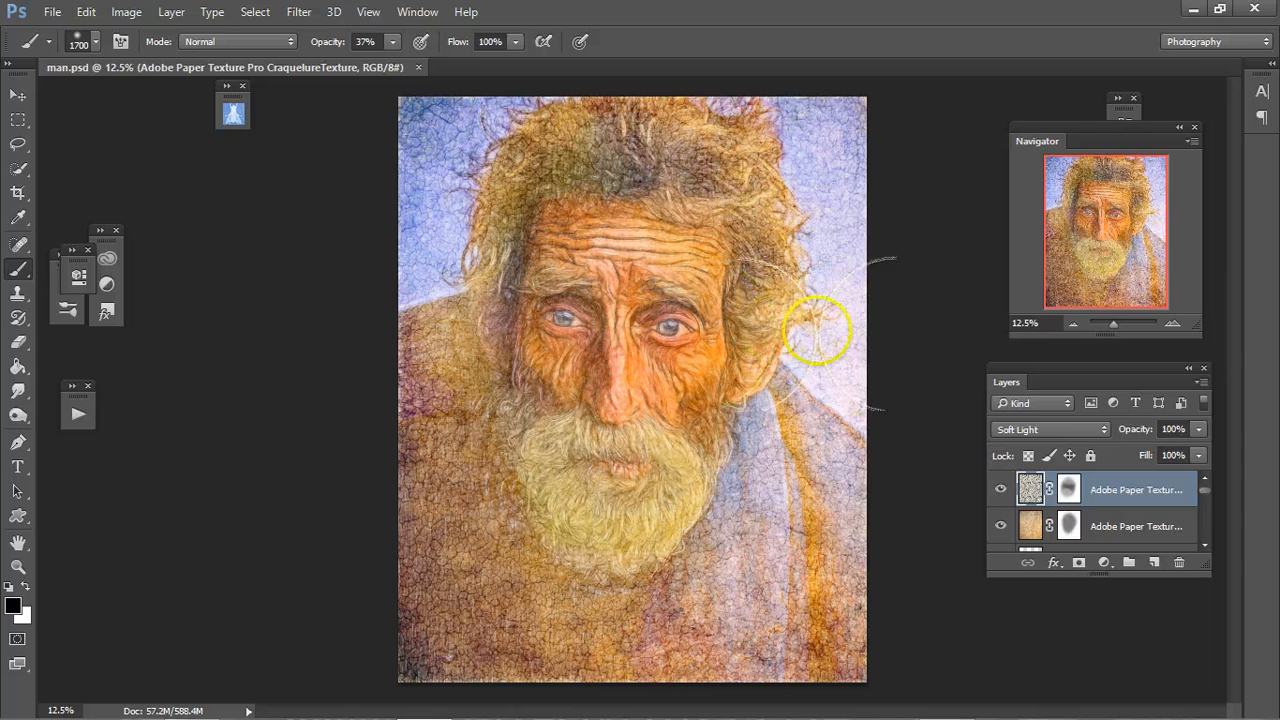
- Hide the two Adobe Paper Texture layers at the top of the stack and the Background copy layer
left_click(1001, 490)
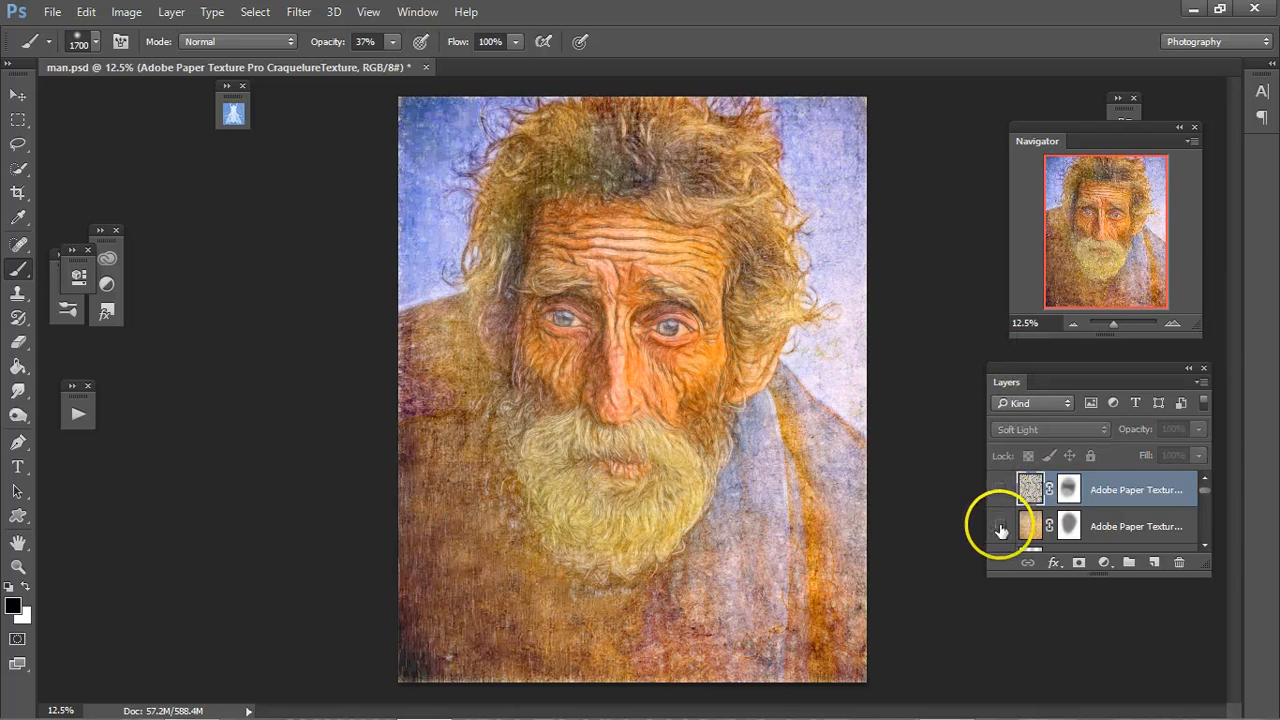
left_click(1001, 527)
left_click_drag(1203, 492, 1206, 531)
left_click(1001, 497)
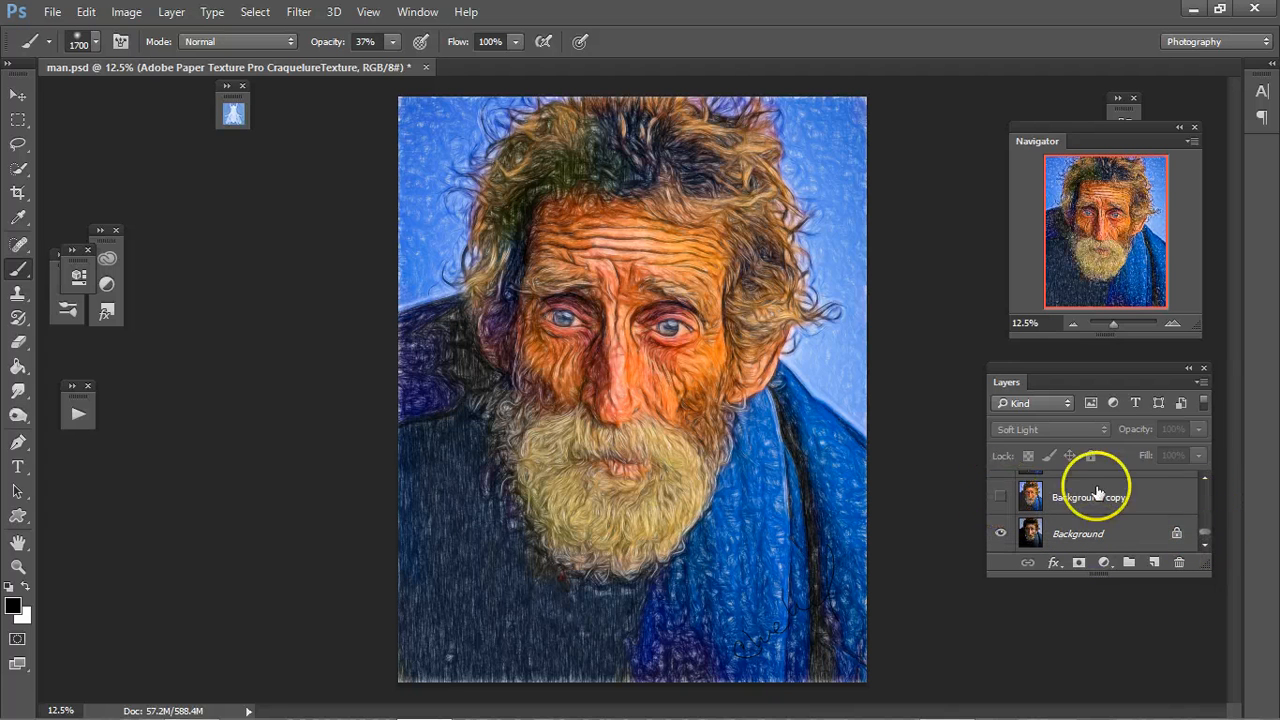
- Hide the Background copy 3, Background copy 2 and Layer 1 layers
left_click(1205, 520)
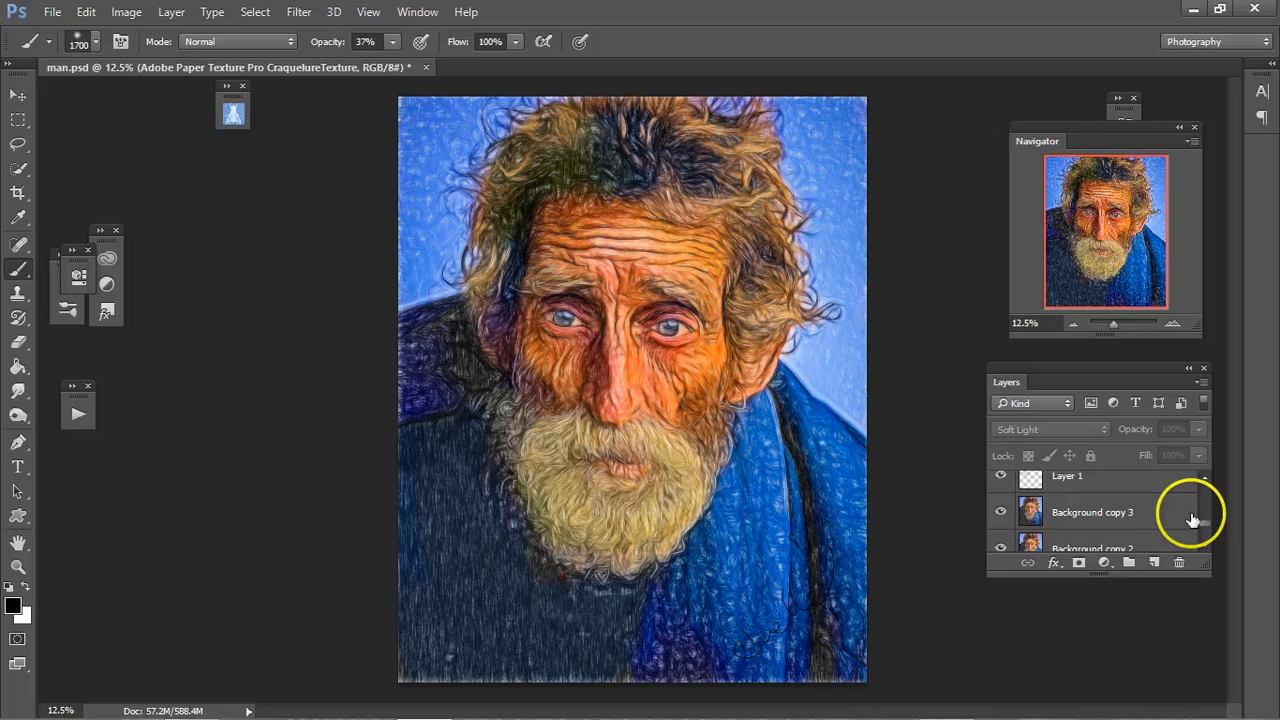
left_click(1000, 511)
left_click(1001, 547)
left_click(1001, 476)
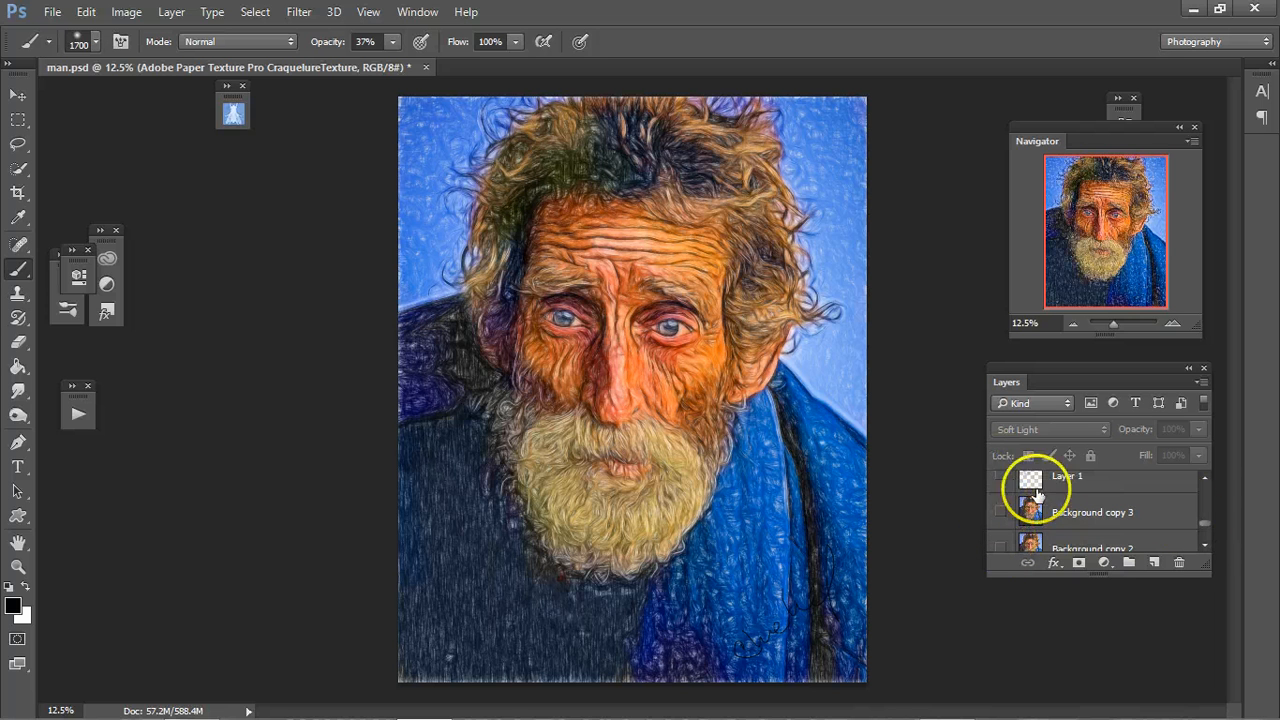
- Hide Layer 2 through Layer 8 so that only the original Background photo is shown
left_click_drag(1206, 521, 1206, 511)
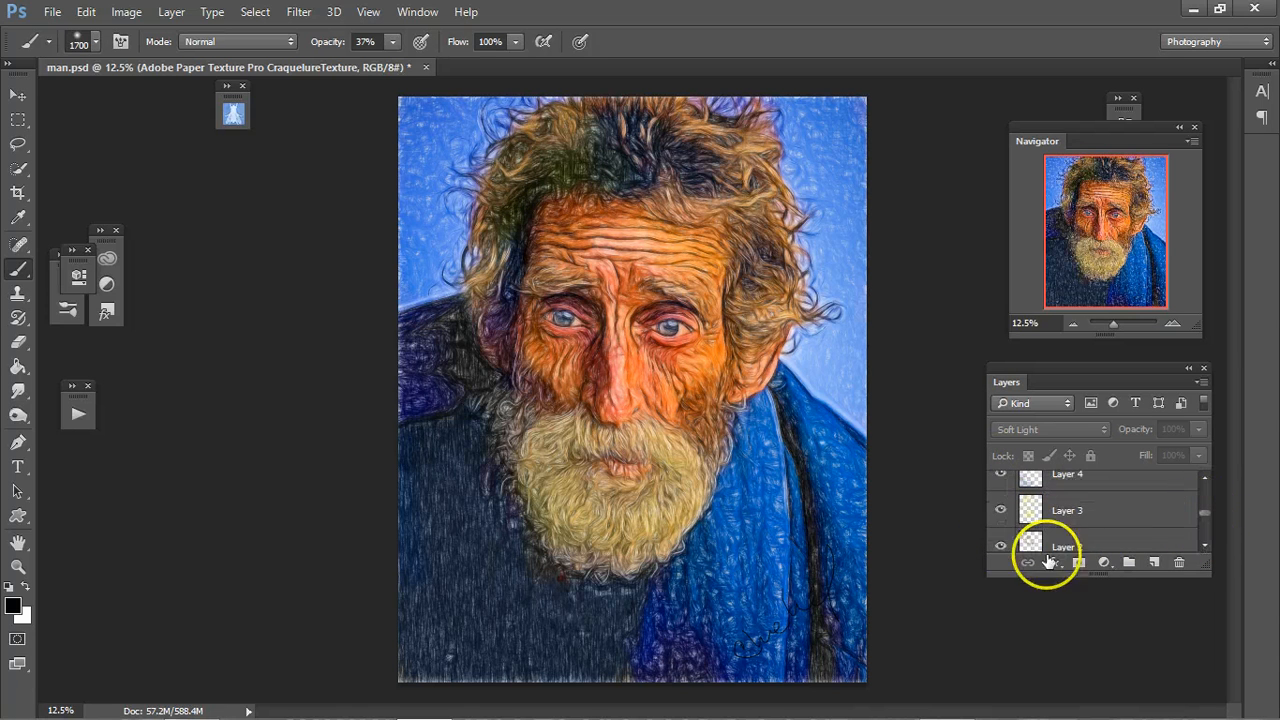
left_click(1001, 511)
left_click(1001, 475)
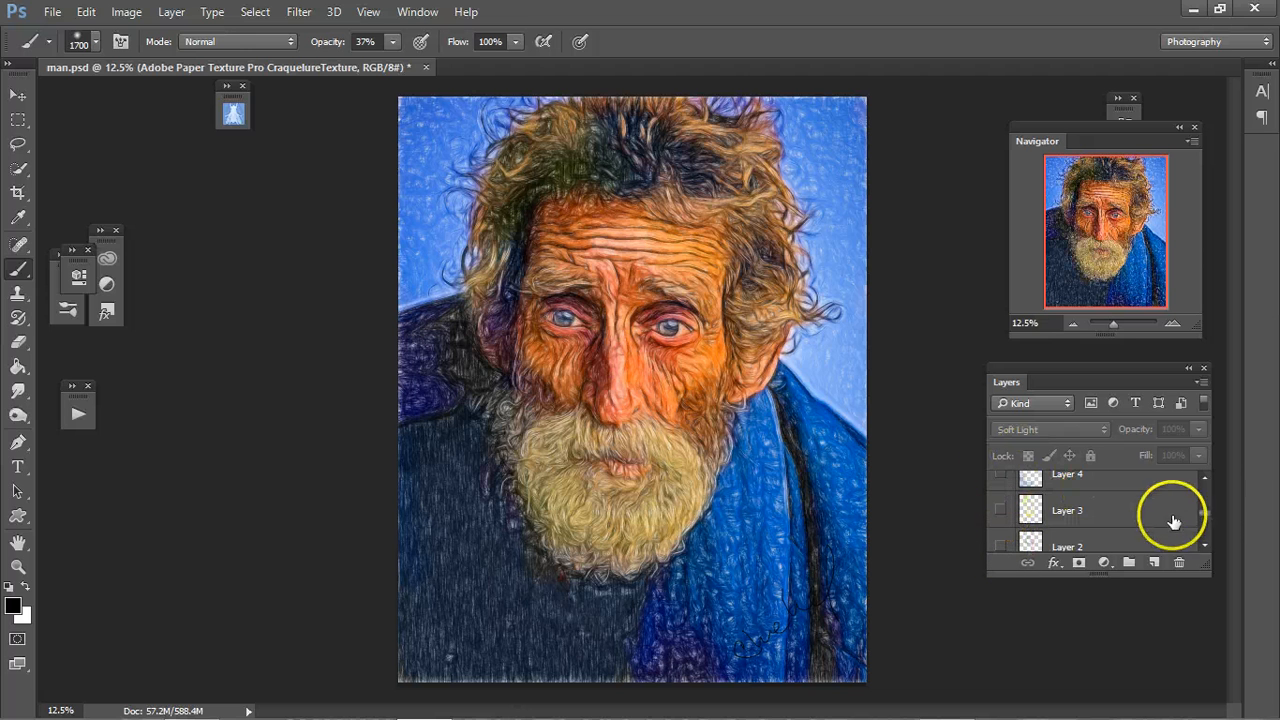
left_click_drag(1207, 510, 1205, 501)
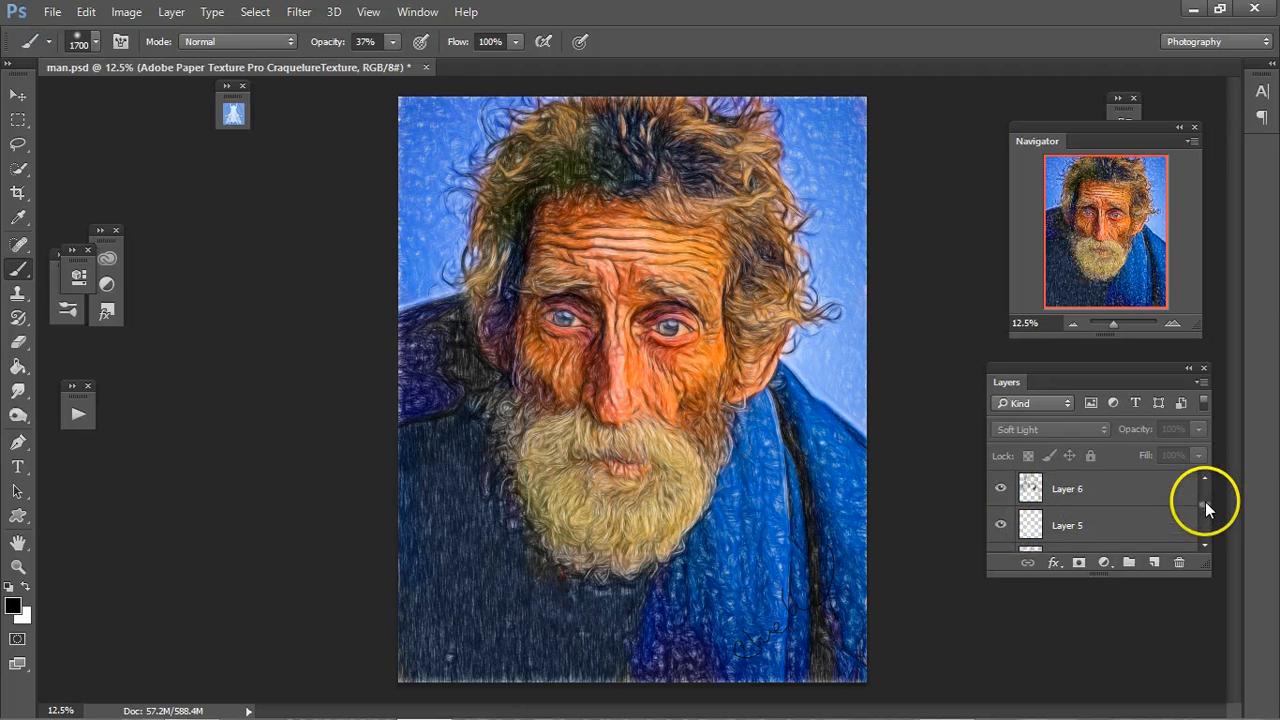
mouse_move(1205, 502)
left_mouse_down()
mouse_move(1208, 491)
mouse_move(1193, 498)
left_mouse_up()
left_click(997, 500)
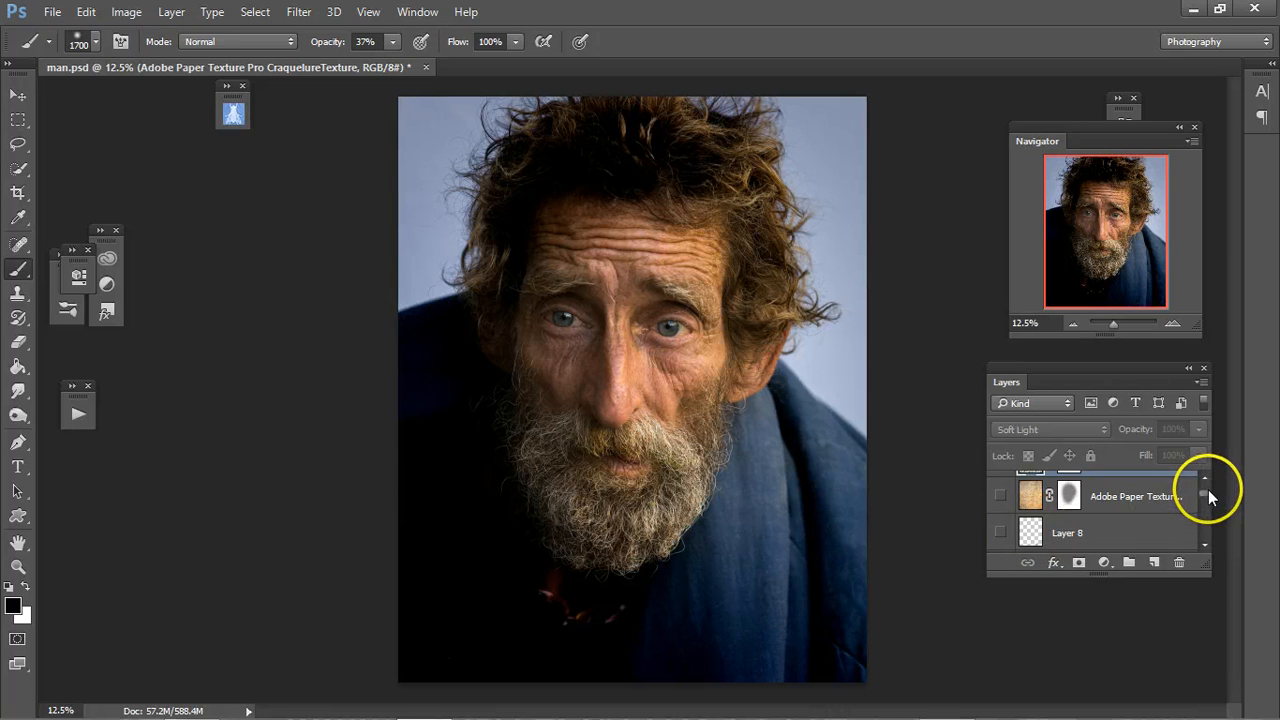
- Show the Background copy layer above the original photo
left_click_drag(1204, 490, 1203, 535)
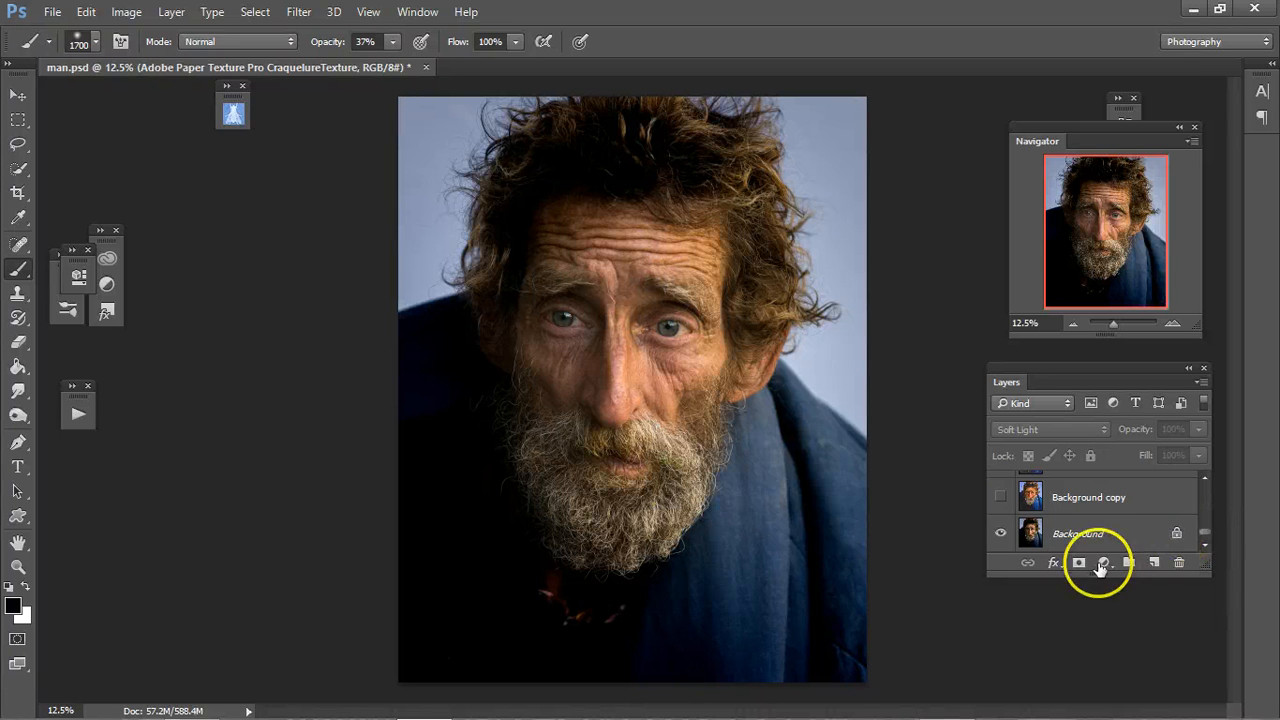
left_click(1003, 500)
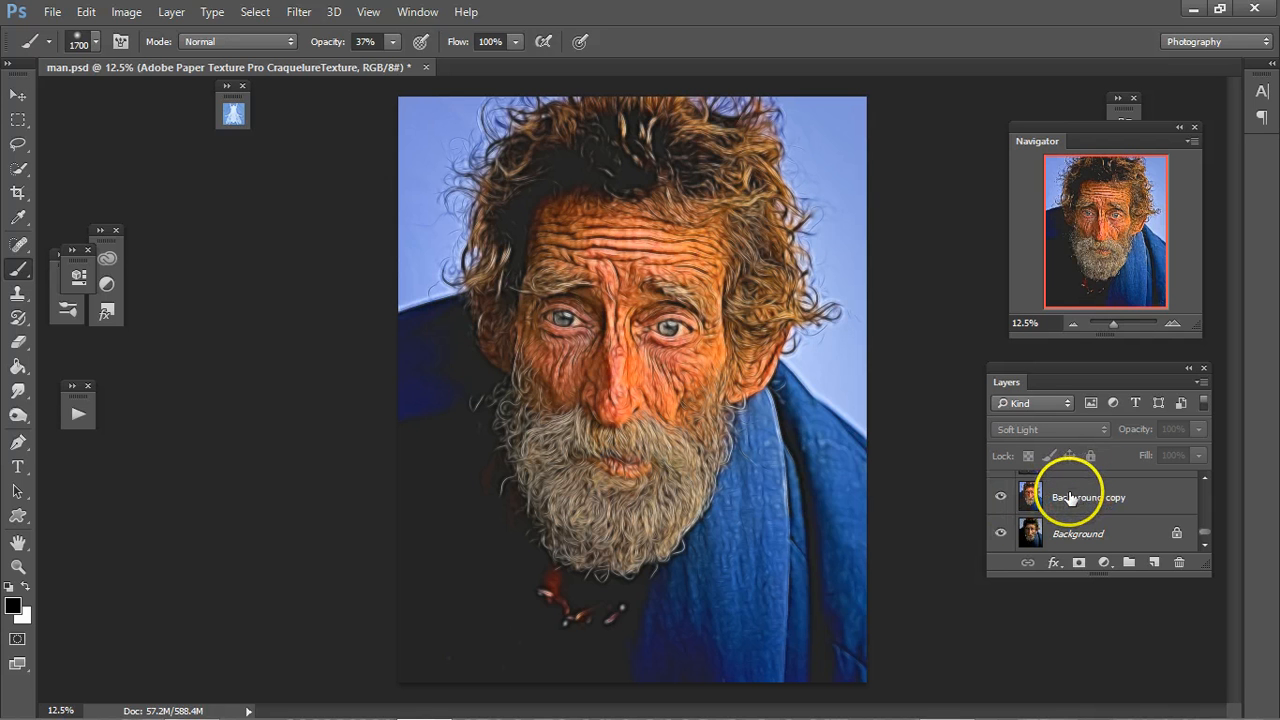
- Display the recorded actions and collapse the Diana set to view the oil paint action in the tc oil paint set
left_click(78, 413)
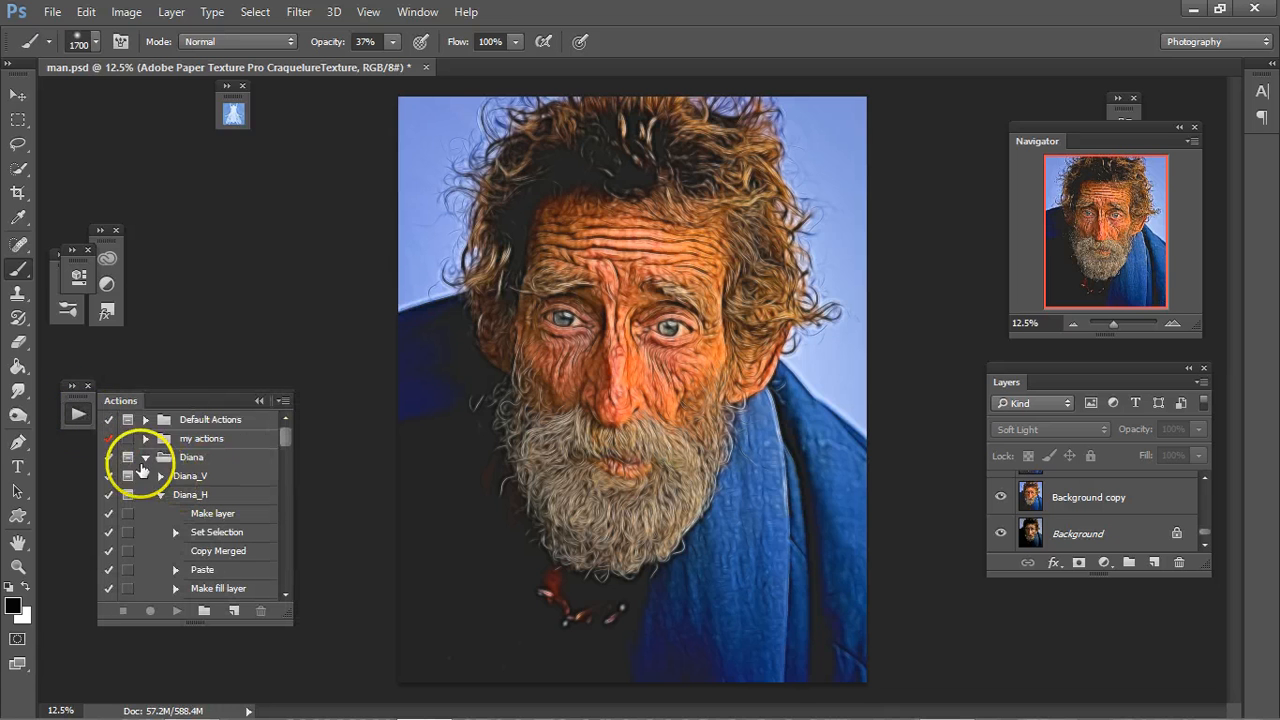
left_click(145, 458)
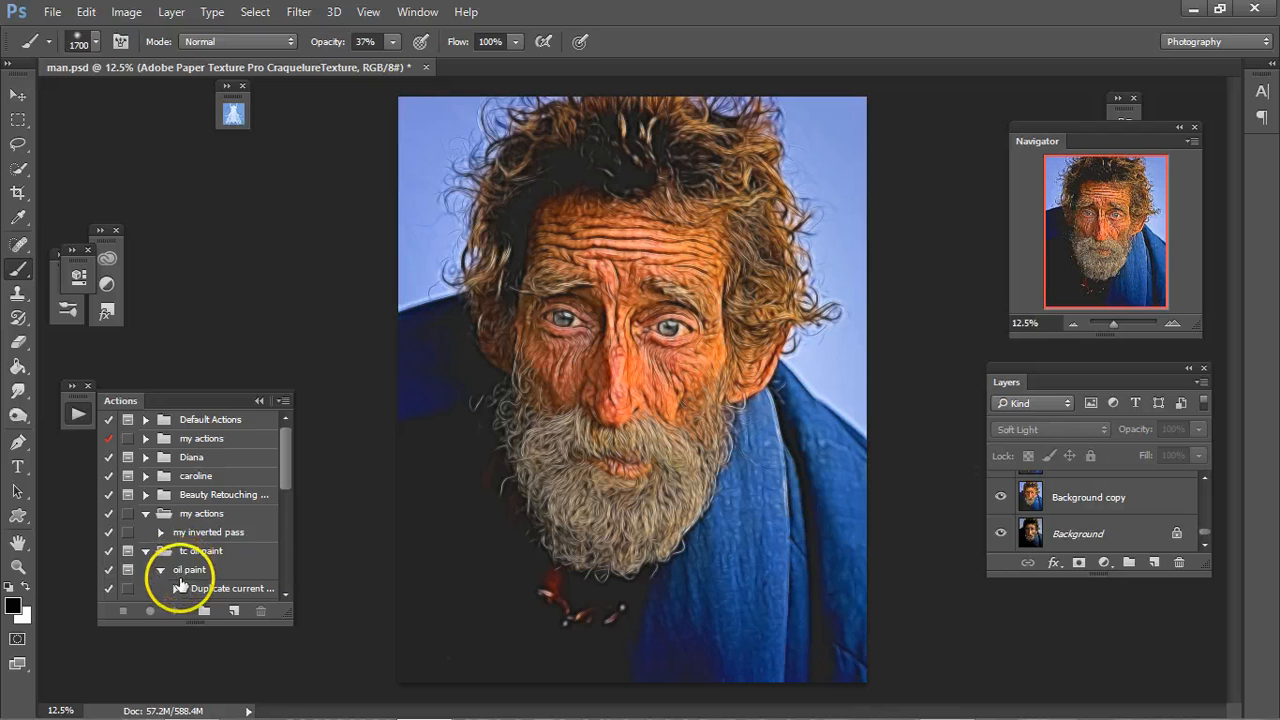
left_click_drag(180, 583, 299, 659)
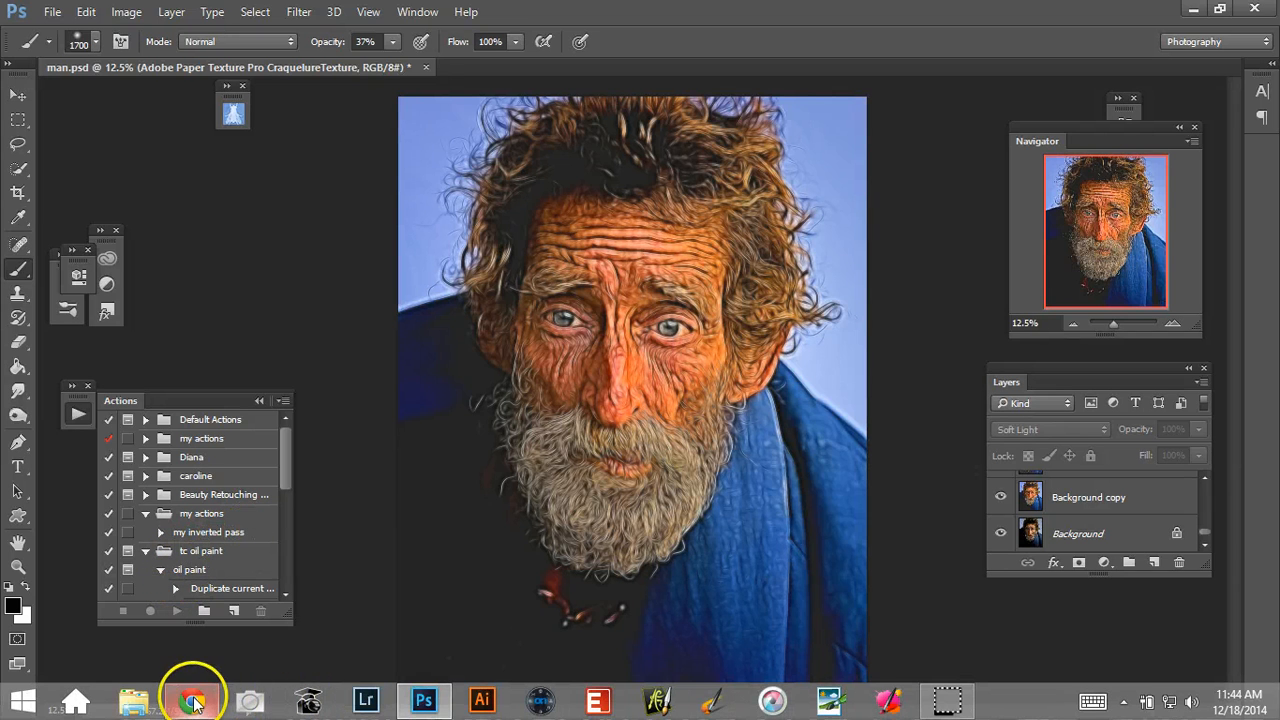
- Switch to Chrome, review the Spoon Graphics realistic painted effect tutorial around its Anisotropic Diffuse section, and close that page
left_click(193, 703)
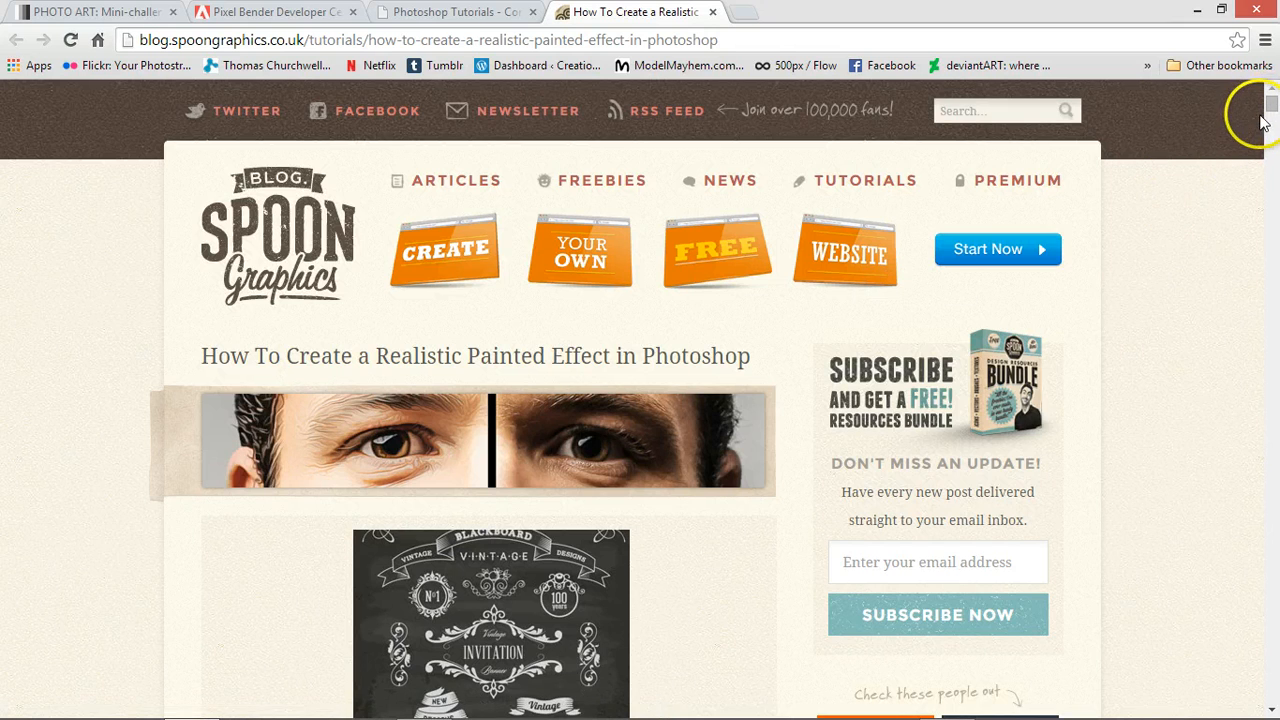
scroll(1272, 106, "down", 15)
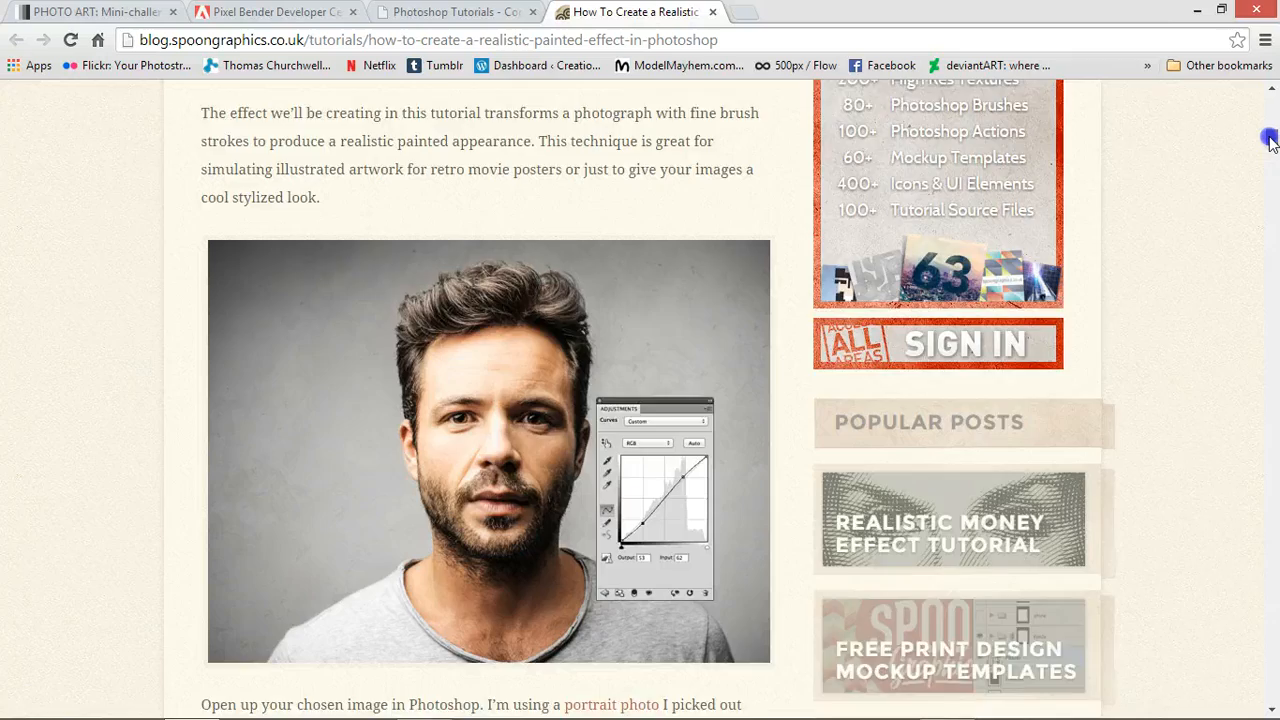
left_click_drag(1270, 140, 1274, 207)
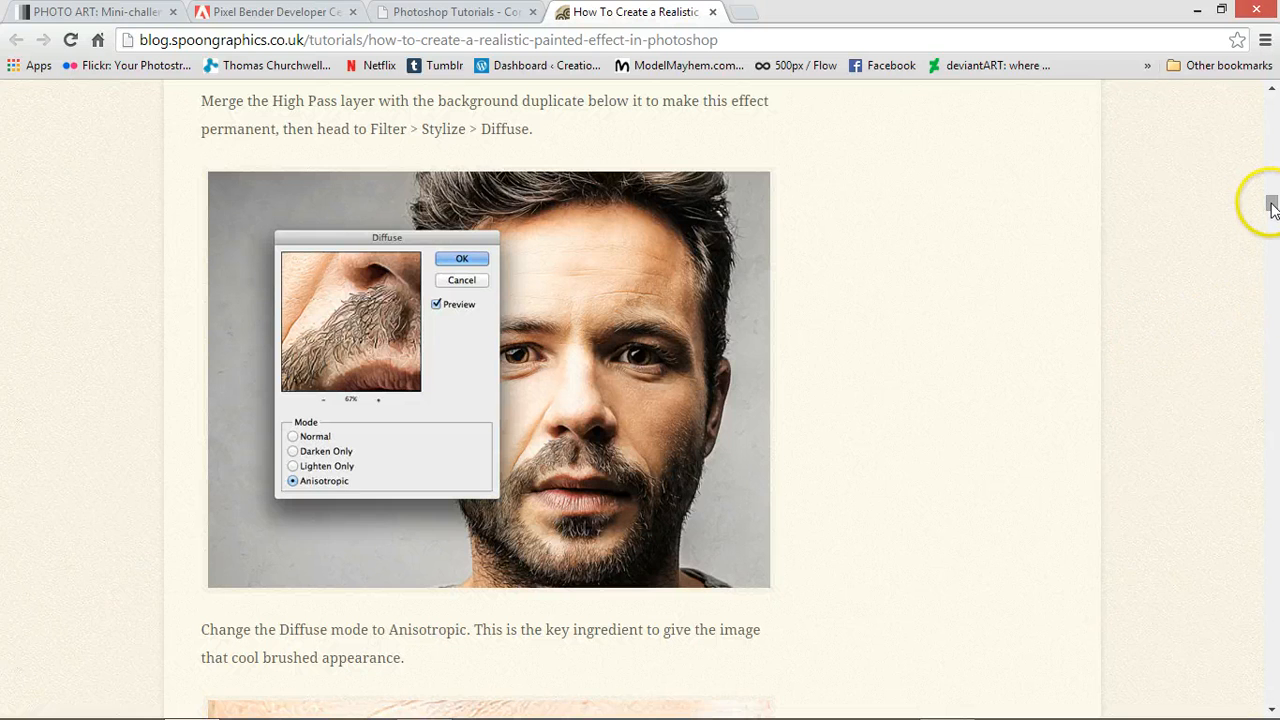
left_click_drag(1273, 207, 1273, 226)
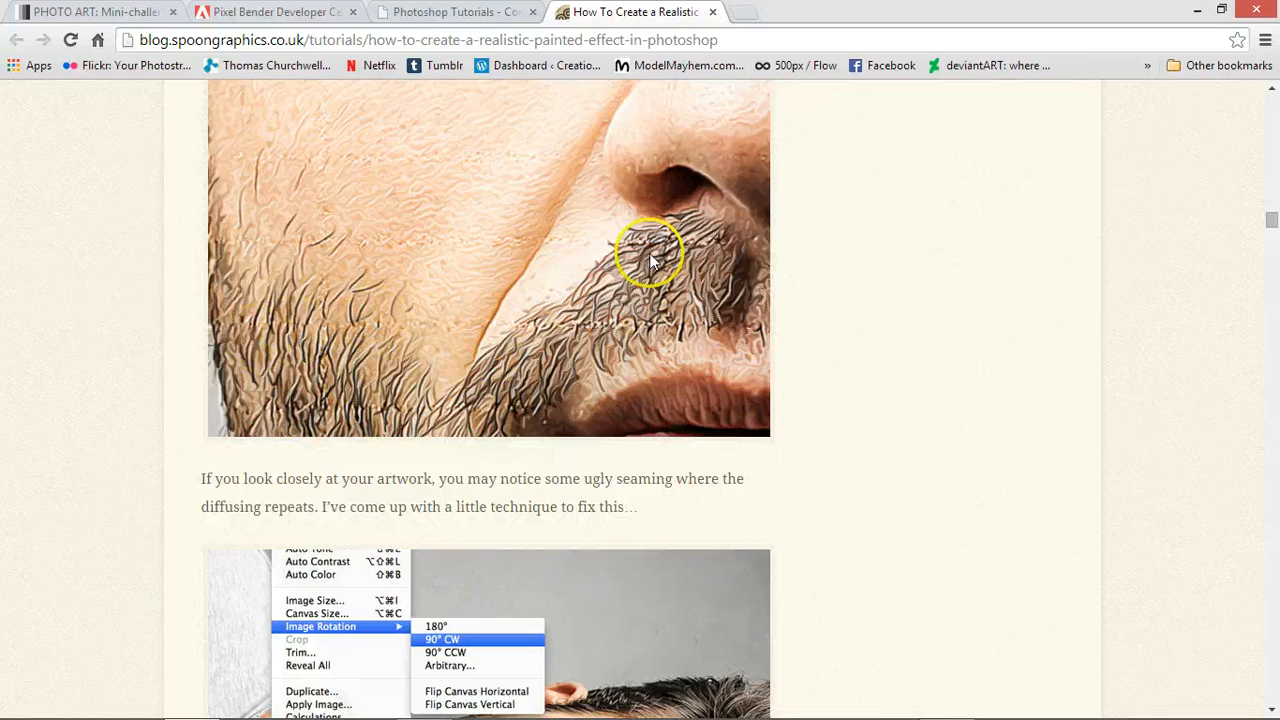
mouse_move(1273, 224)
left_mouse_down()
mouse_move(1273, 306)
mouse_move(1272, 100)
mouse_move(1274, 127)
mouse_move(1273, 116)
left_mouse_up()
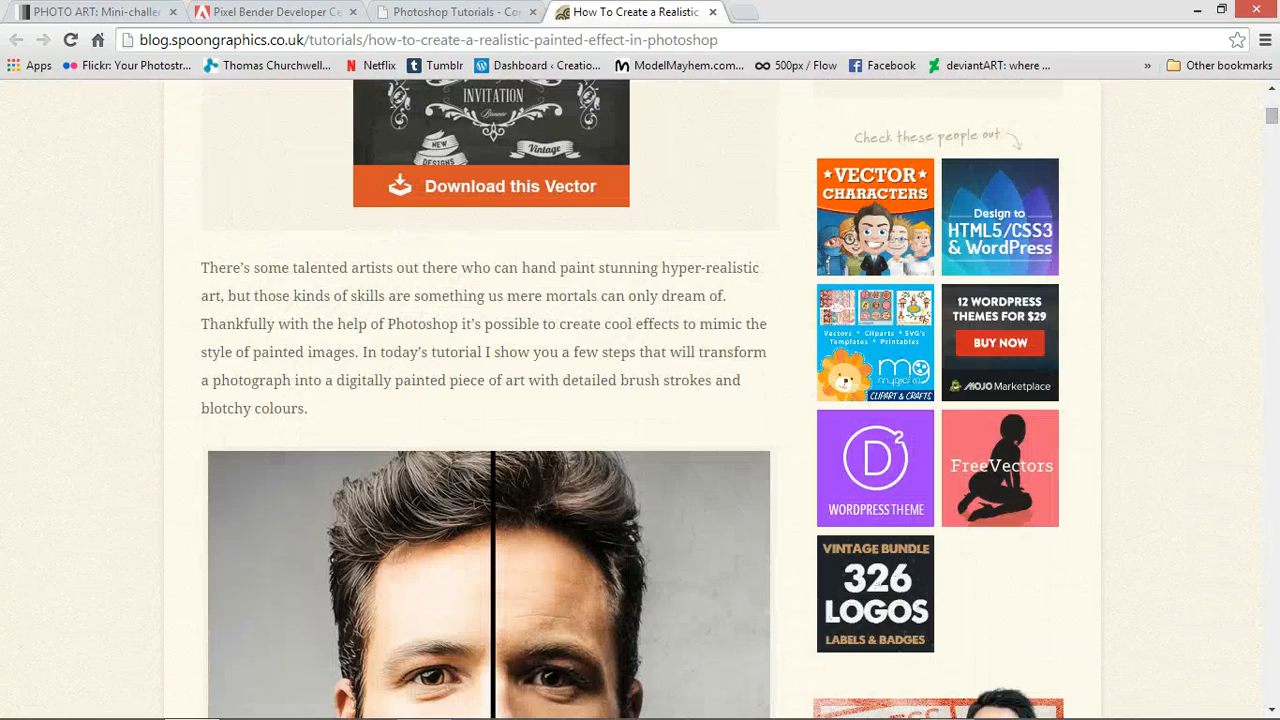
left_click(713, 13)
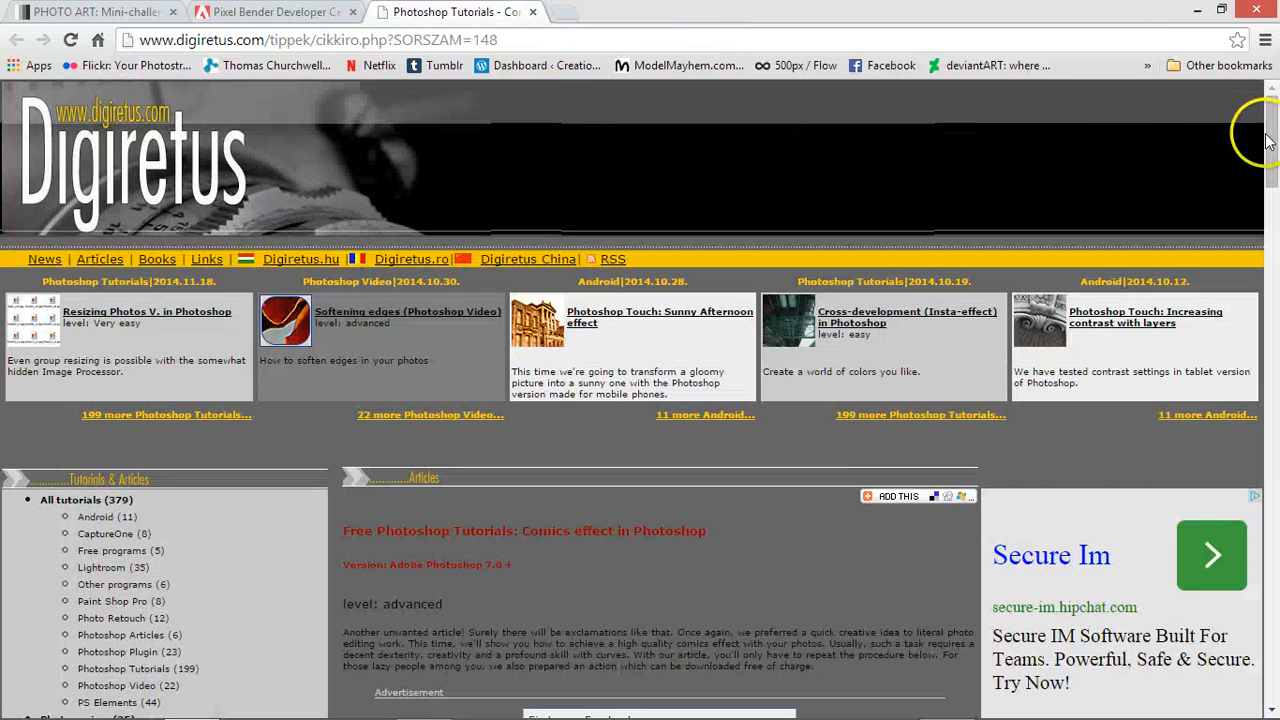
- Review the Digiretus comics effect tutorial down to its Anisotropic Diffuse step and close that page
left_click_drag(1268, 140, 1248, 396)
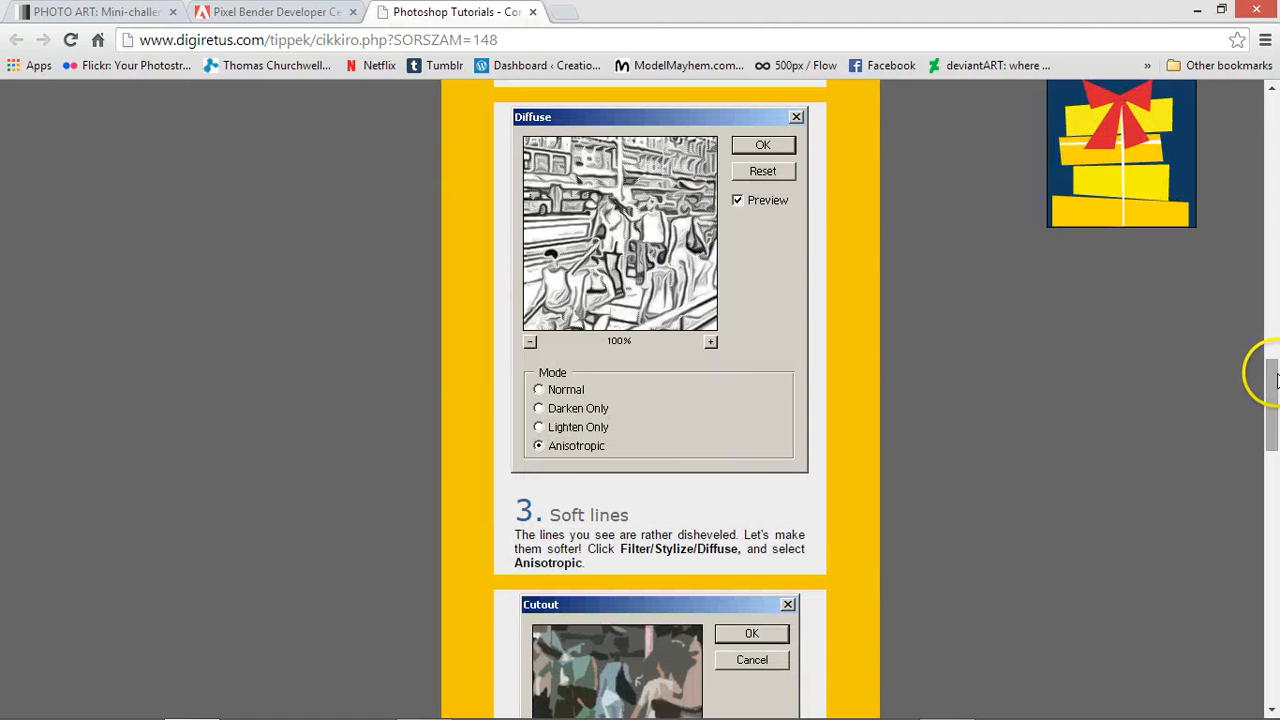
left_click_drag(1274, 382, 1250, 98)
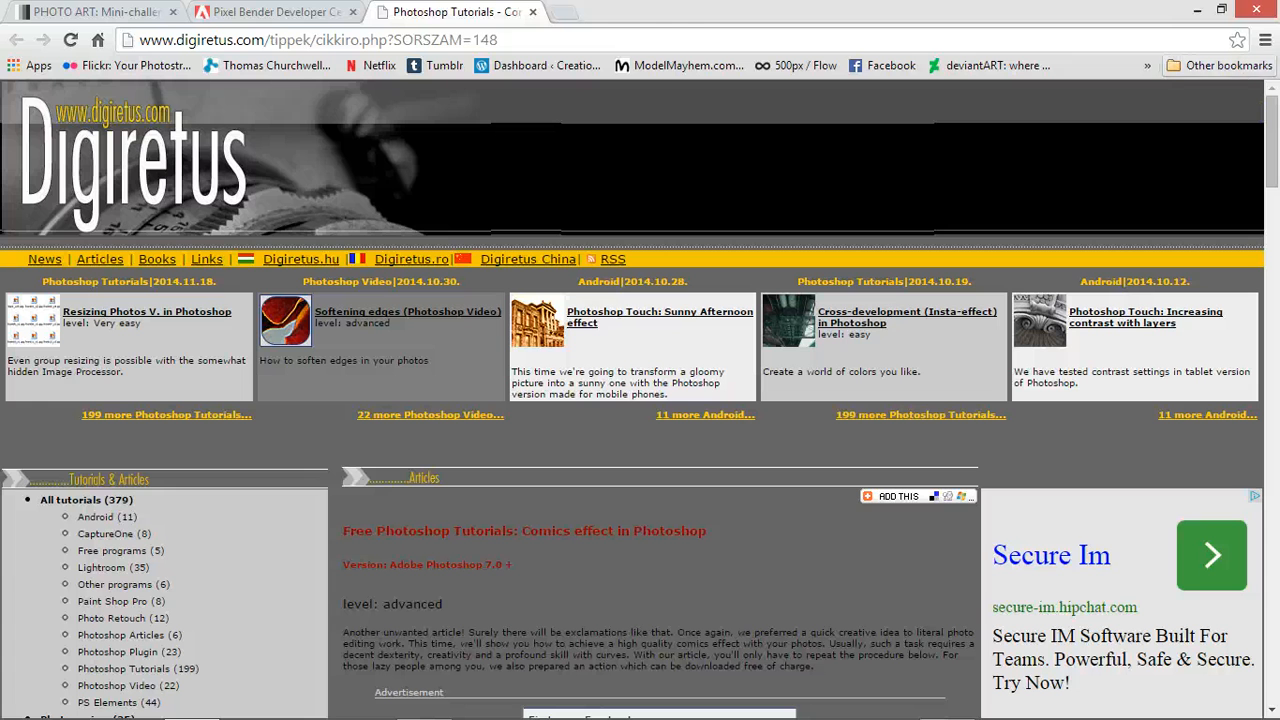
left_click(533, 12)
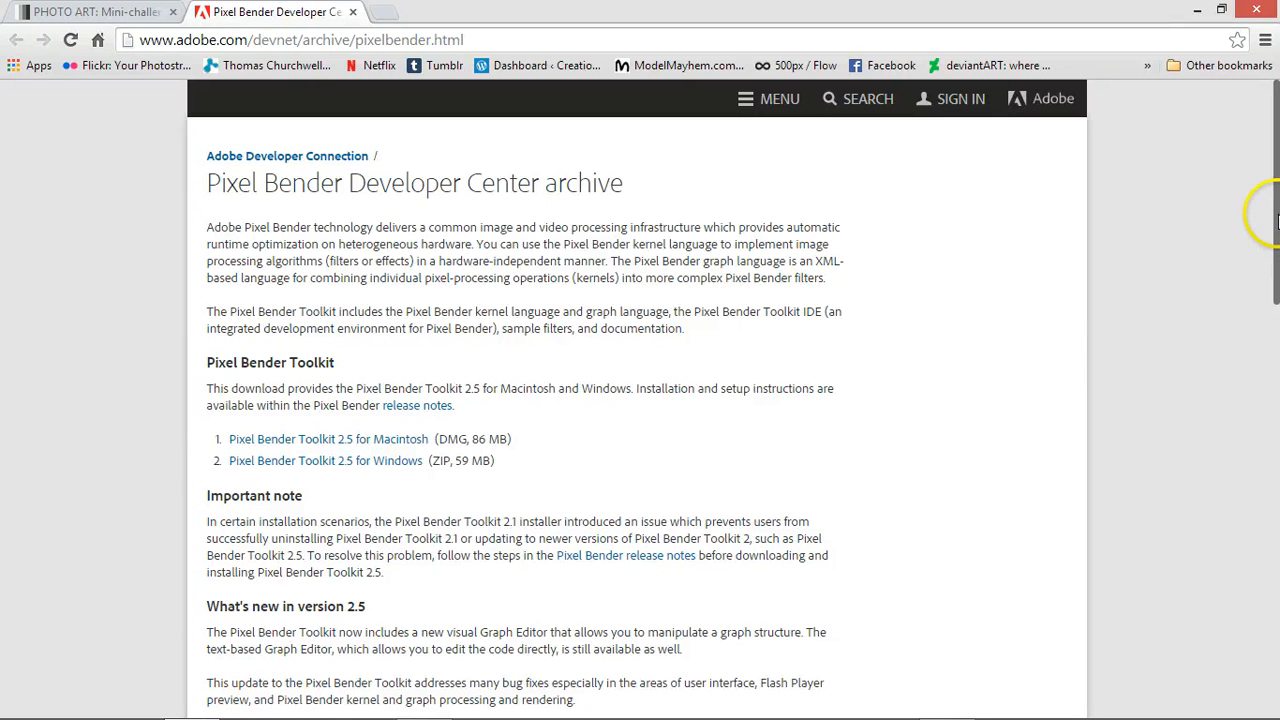
- Look over the Pixel Bender Toolkit downloads and the Photoshop CS5 plug-in section on Adobe's archive page, and close that page
left_click_drag(1277, 215, 1275, 268)
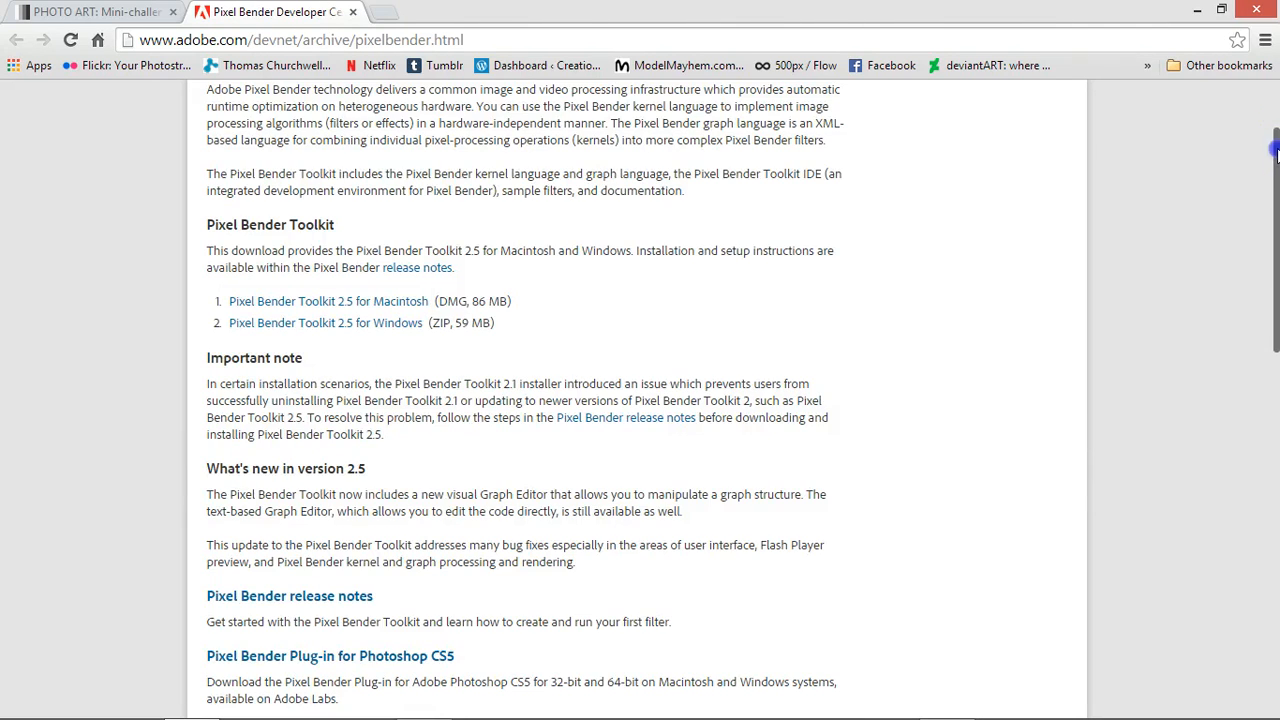
mouse_move(1277, 150)
left_mouse_down()
mouse_move(1275, 370)
mouse_move(1263, 125)
mouse_move(1262, 146)
left_mouse_up()
left_click(353, 12)
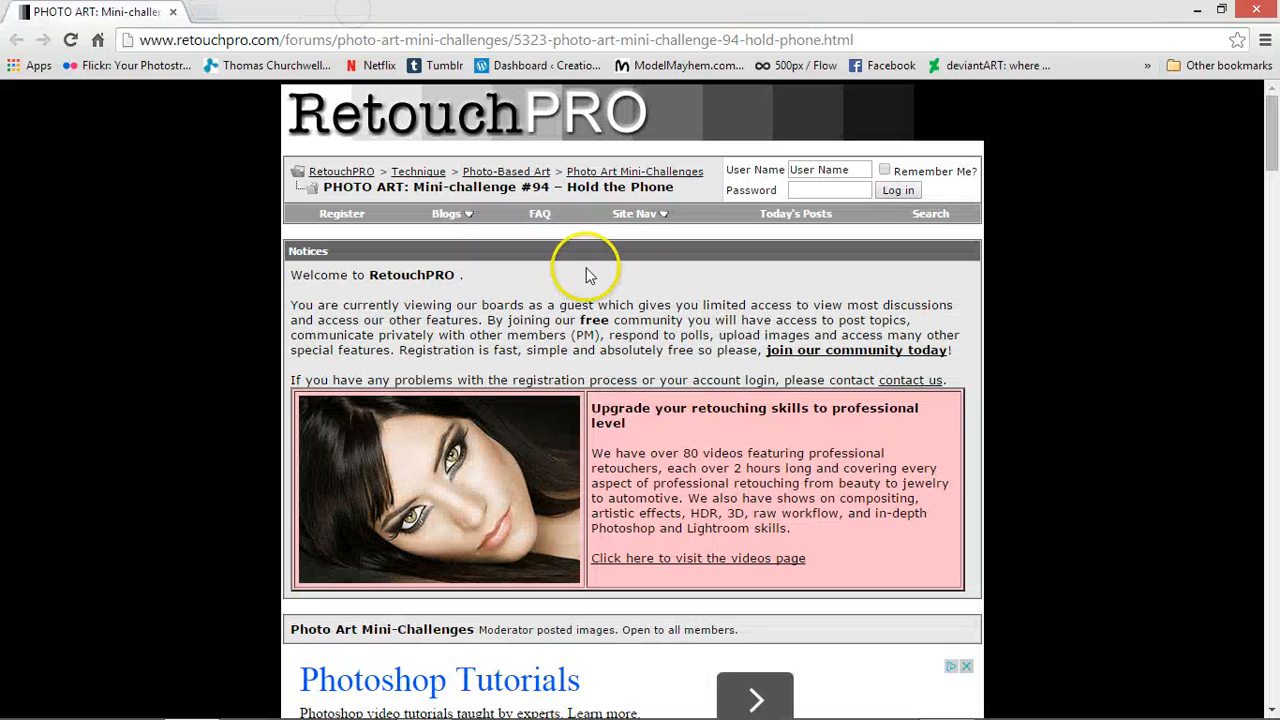
- Look through the RetouchPRO Mini-challenge #94 forum thread and return to Photoshop
mouse_move(1267, 120)
left_mouse_down()
mouse_move(1273, 289)
mouse_move(1249, 177)
left_mouse_up()
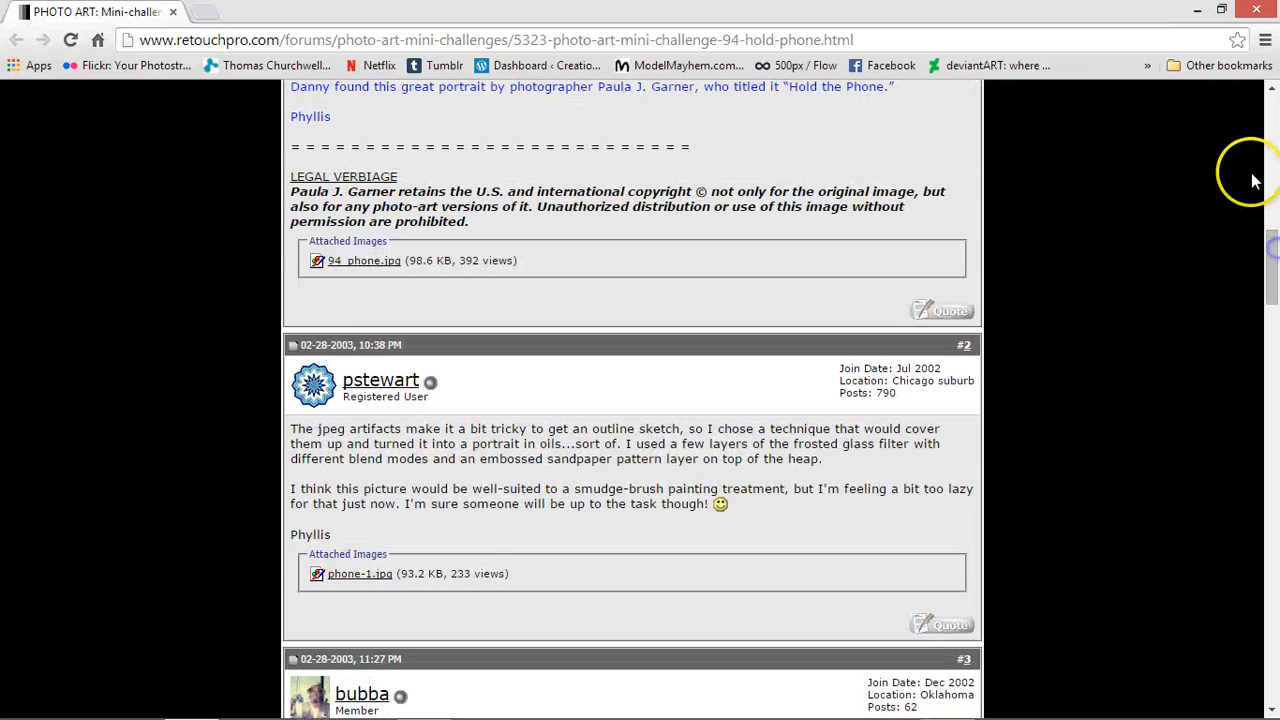
left_click(1199, 10)
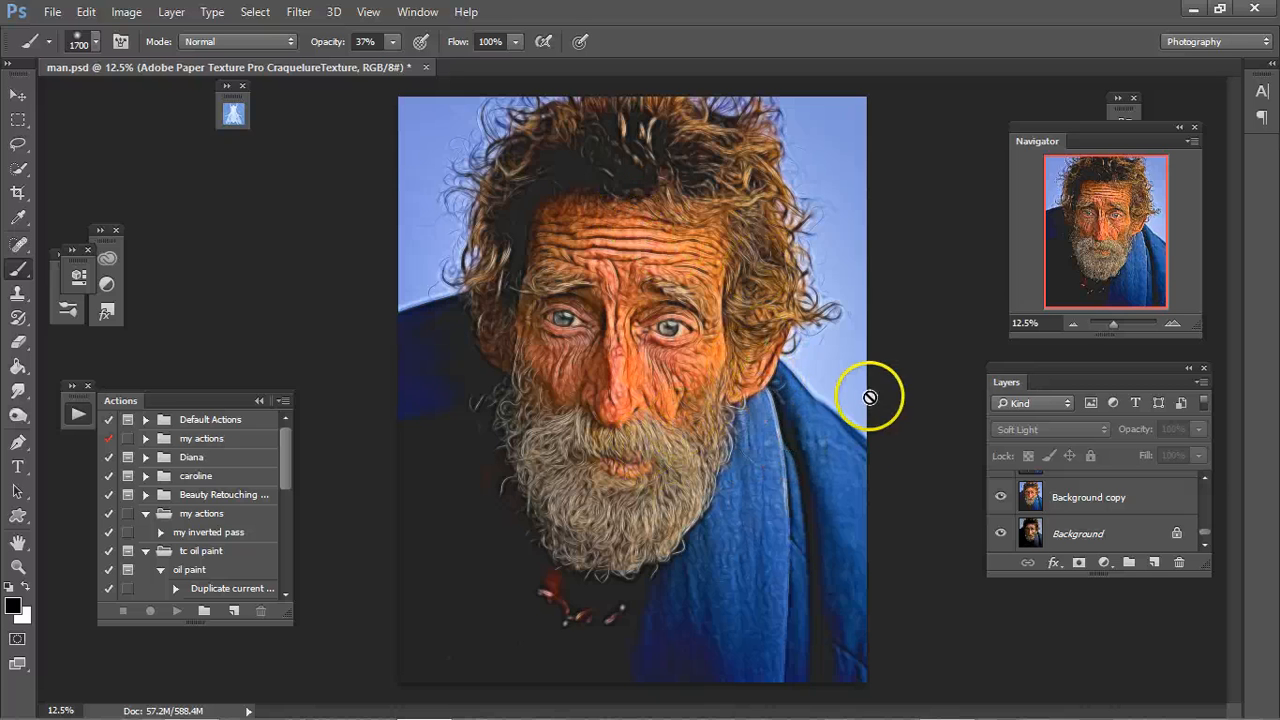
- Show the Background copy 2 layer and collapse the list of recorded actions
left_click(1203, 480)
left_click(1203, 481)
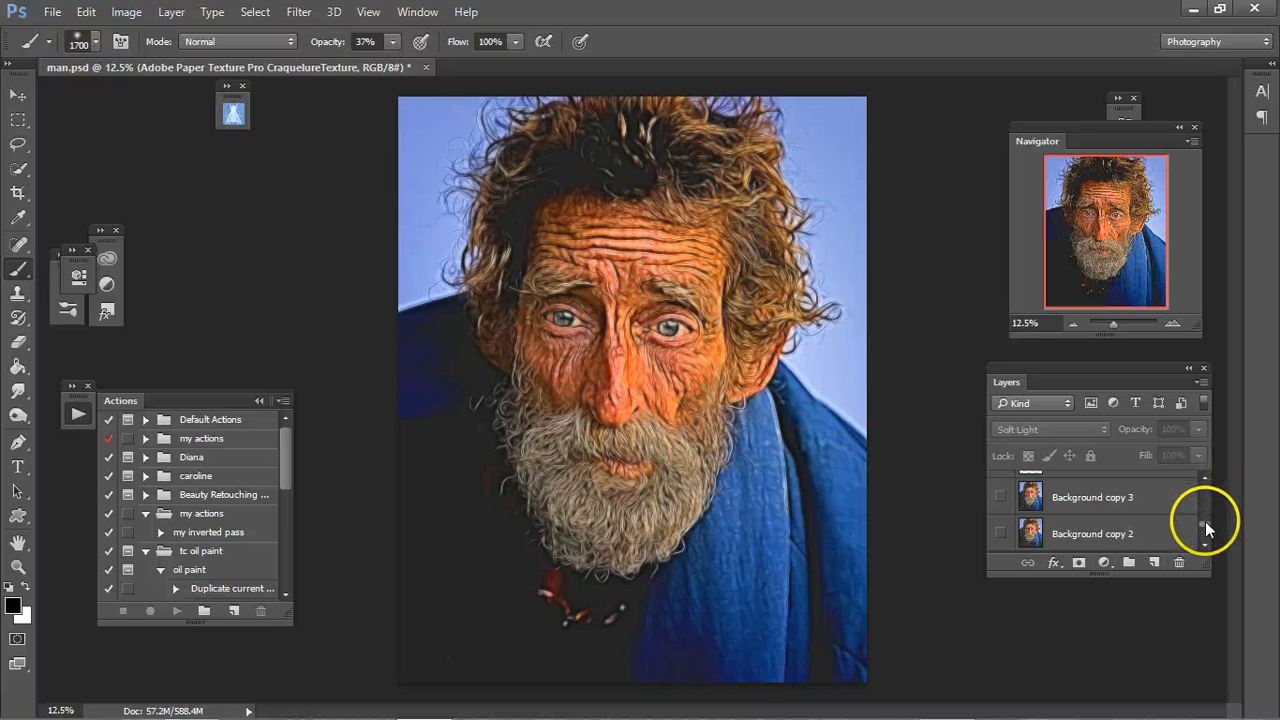
left_click(1205, 524)
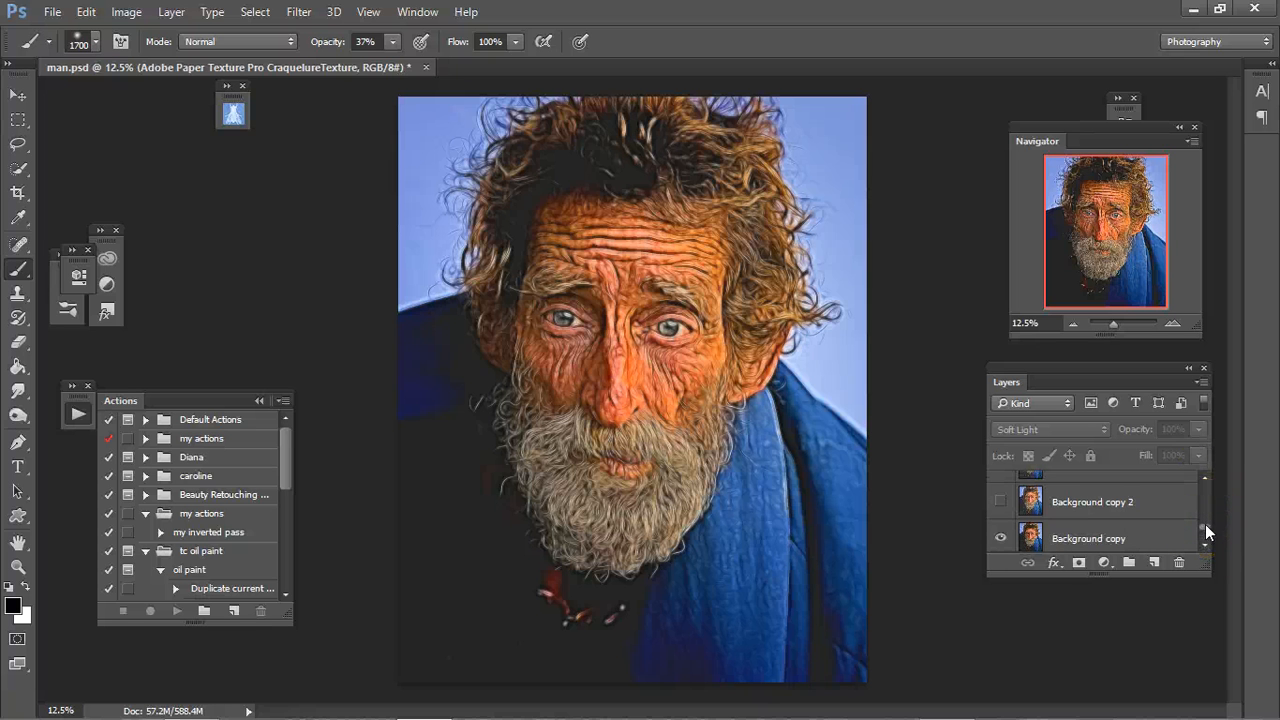
left_click(1001, 502)
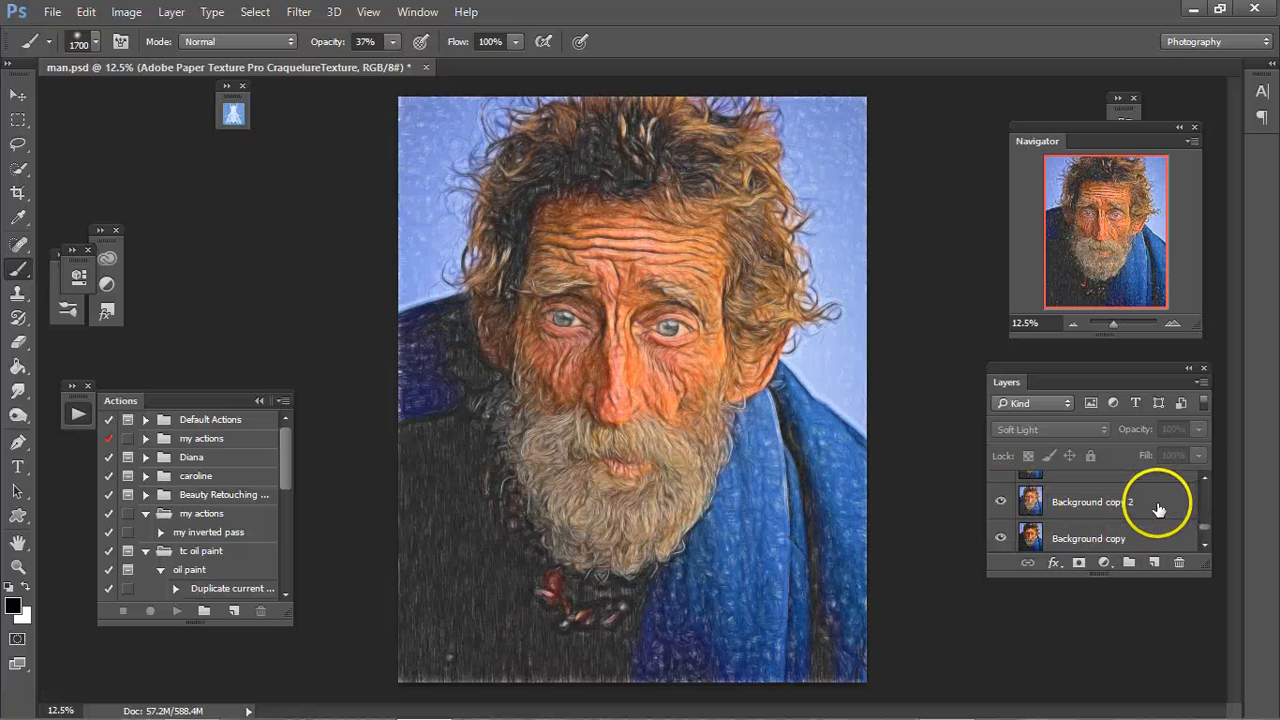
left_click(257, 400)
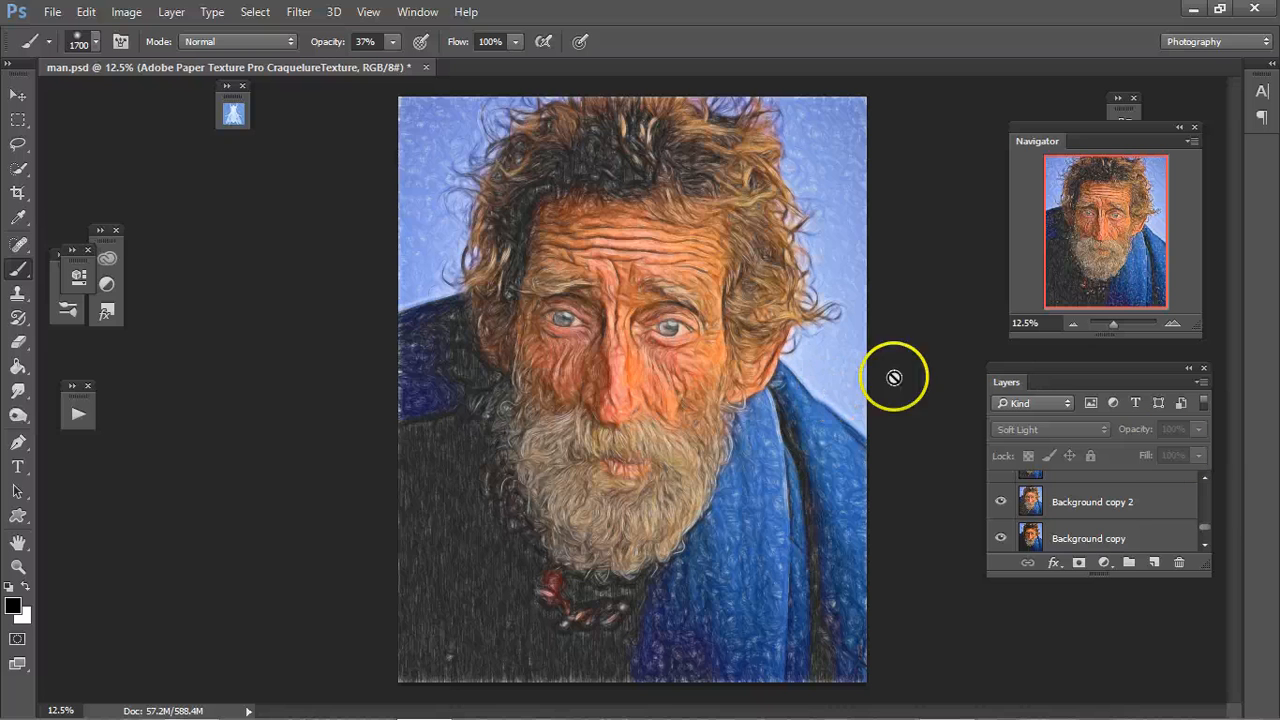
- Toggle the Background copy 3 layer off and on to compare its effect, leaving it shown
scroll(1205, 525, "up", 1)
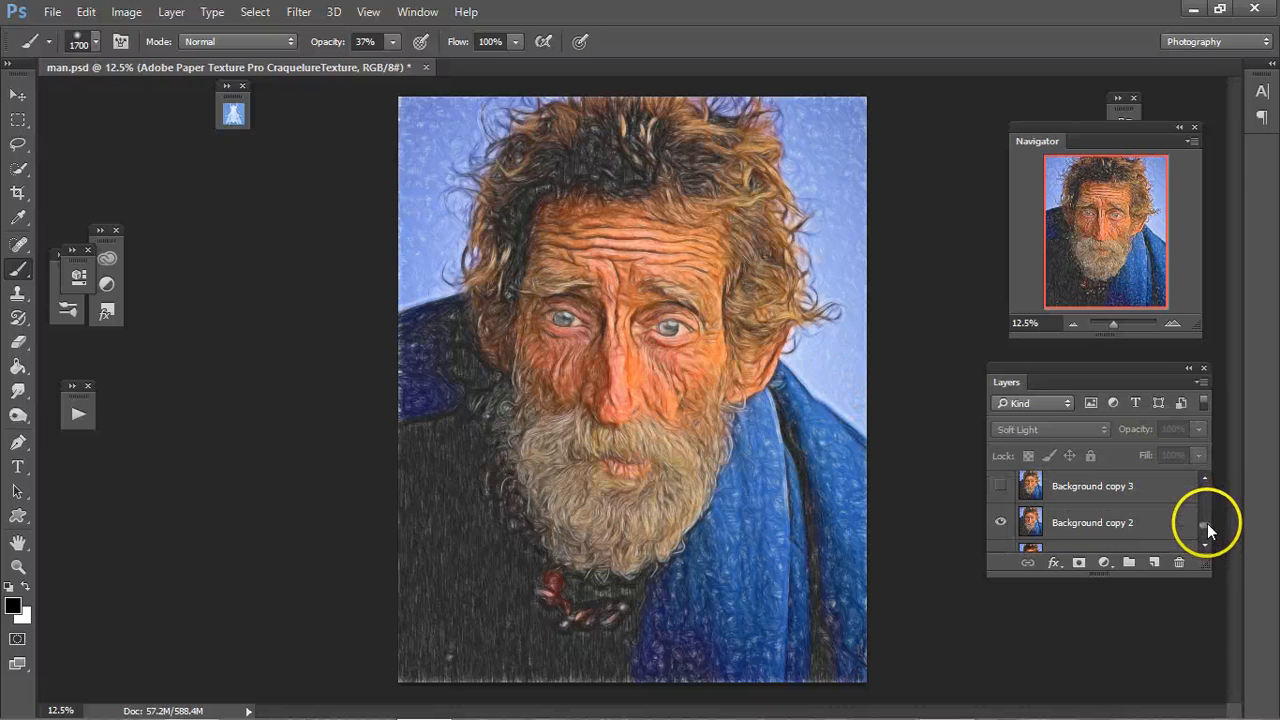
left_click(1000, 495)
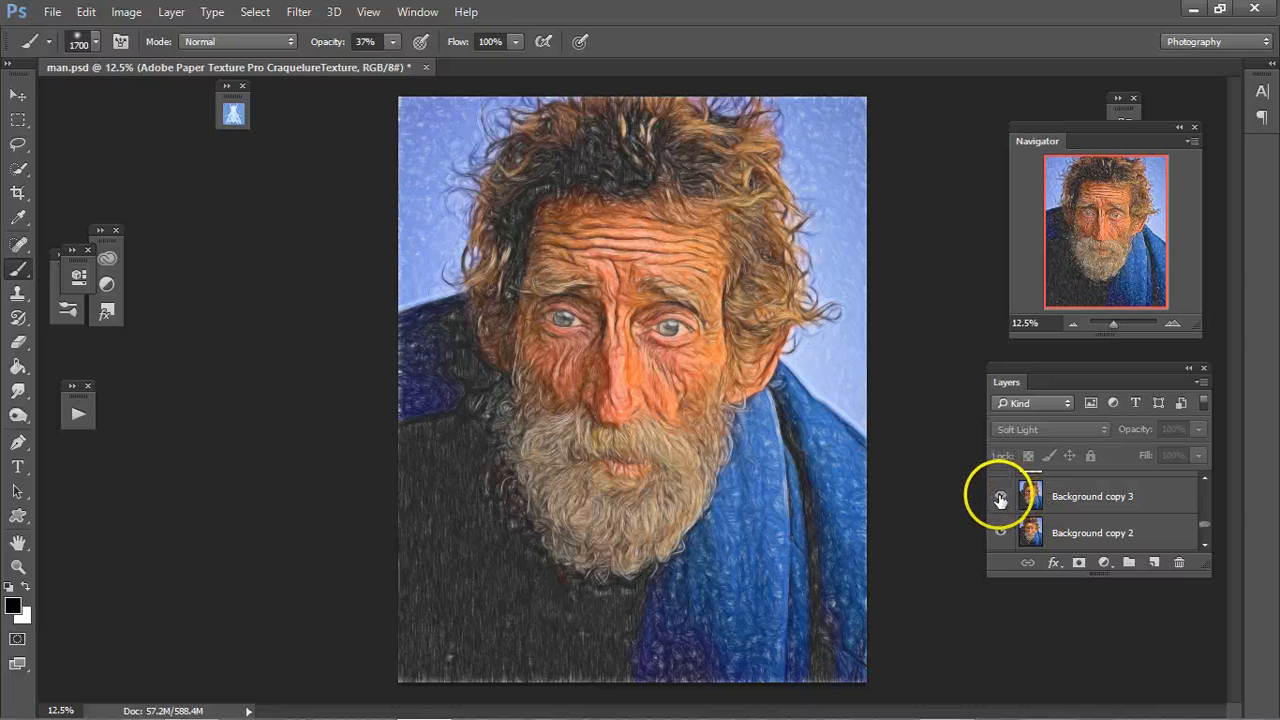
left_click(999, 494)
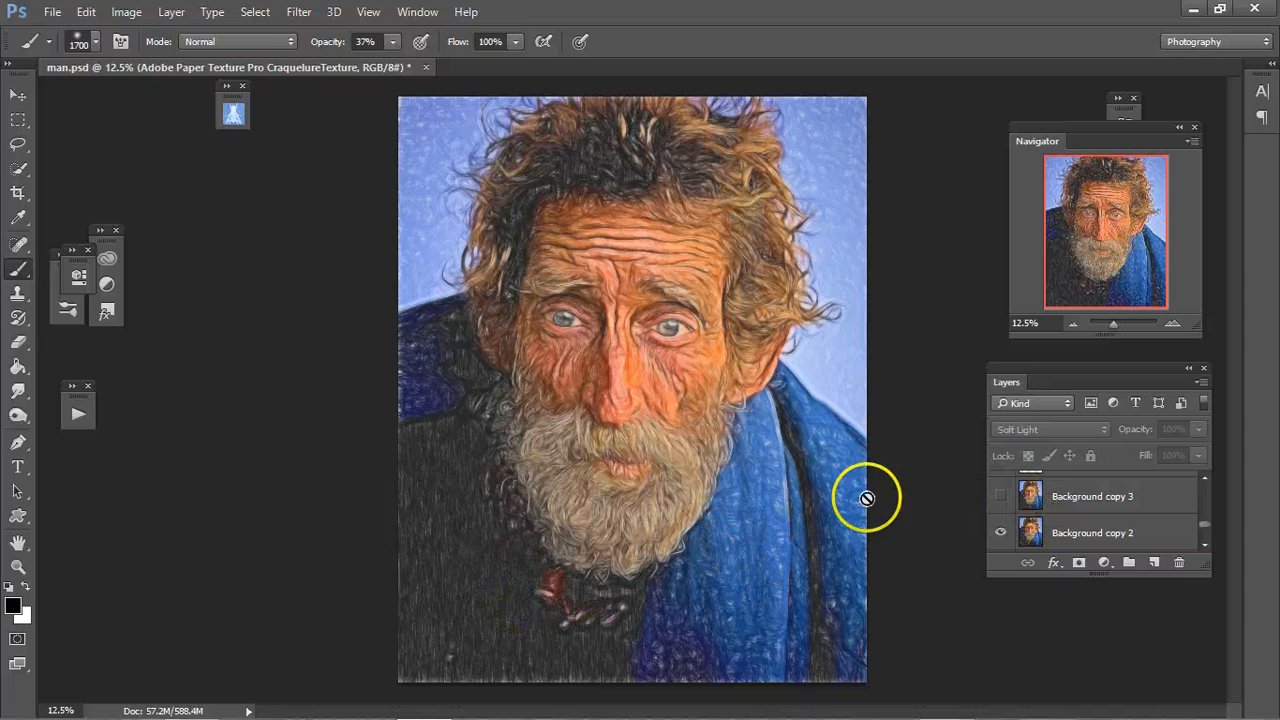
left_click(1000, 496)
left_click(1000, 497)
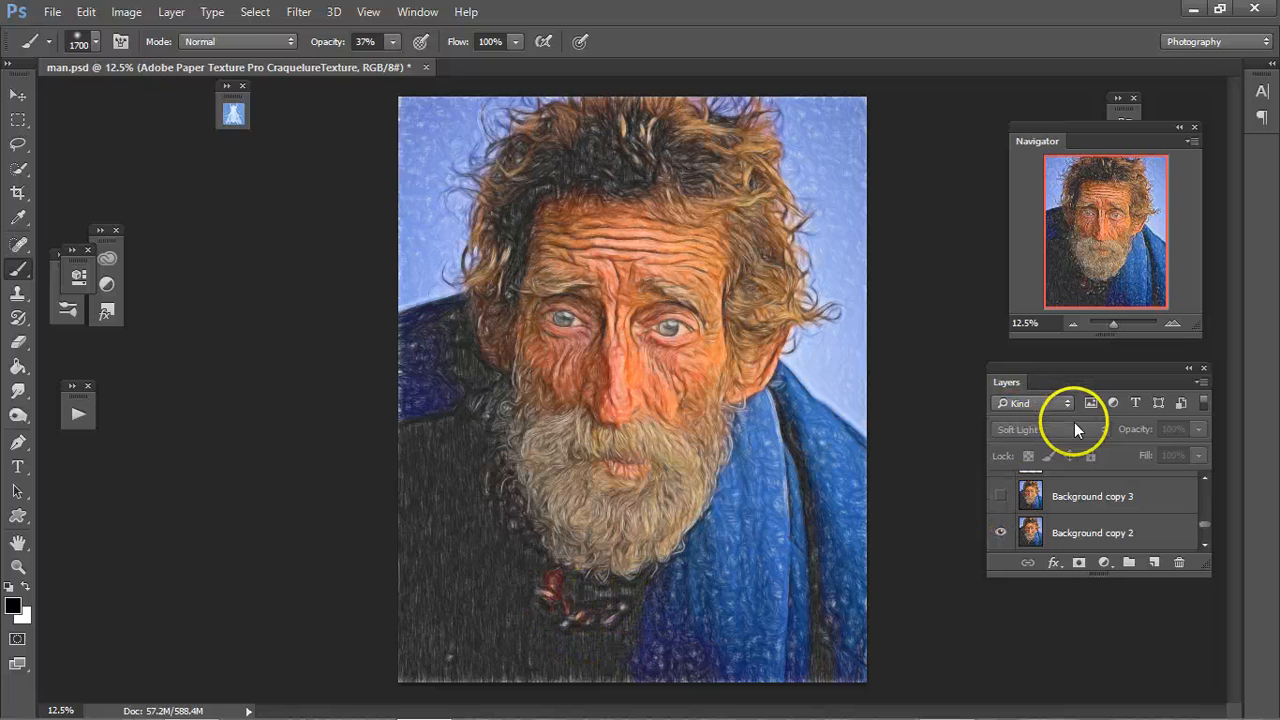
left_click(1000, 497)
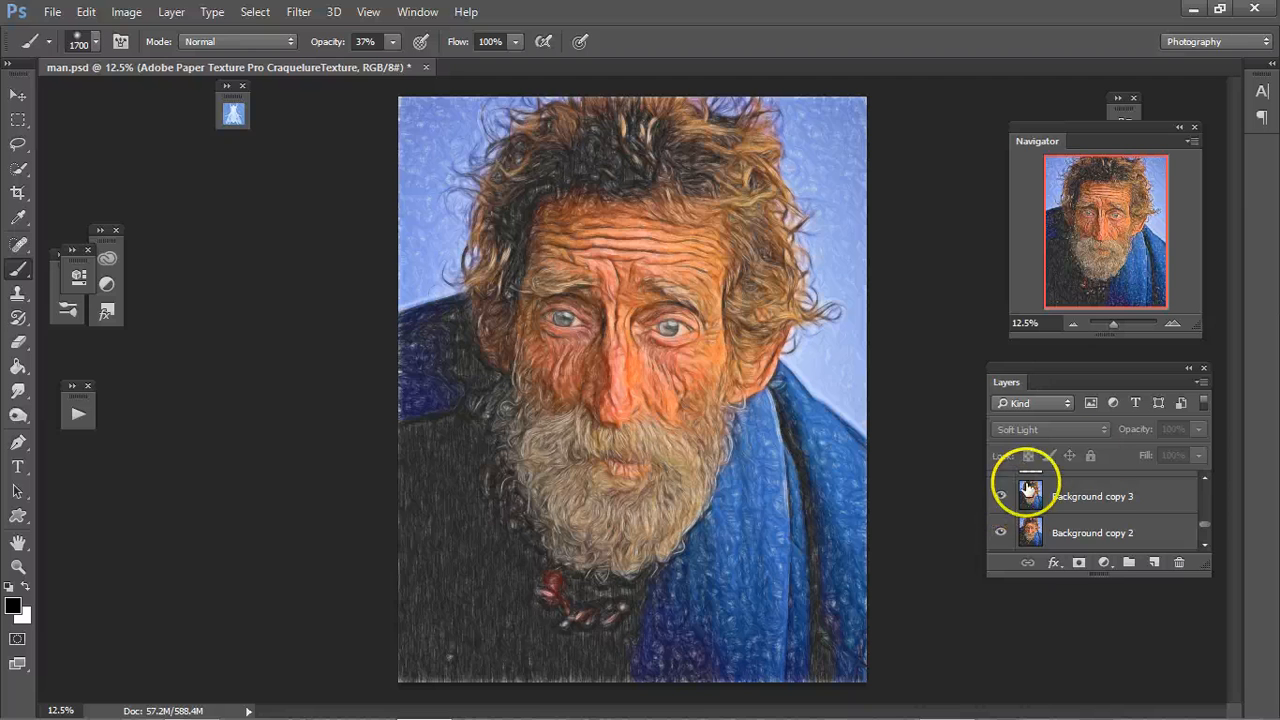
- Show Layer 1 above Background copy 3, check its shading with the visibility off and on, and select the layer
left_click(1205, 478)
left_click(1204, 478)
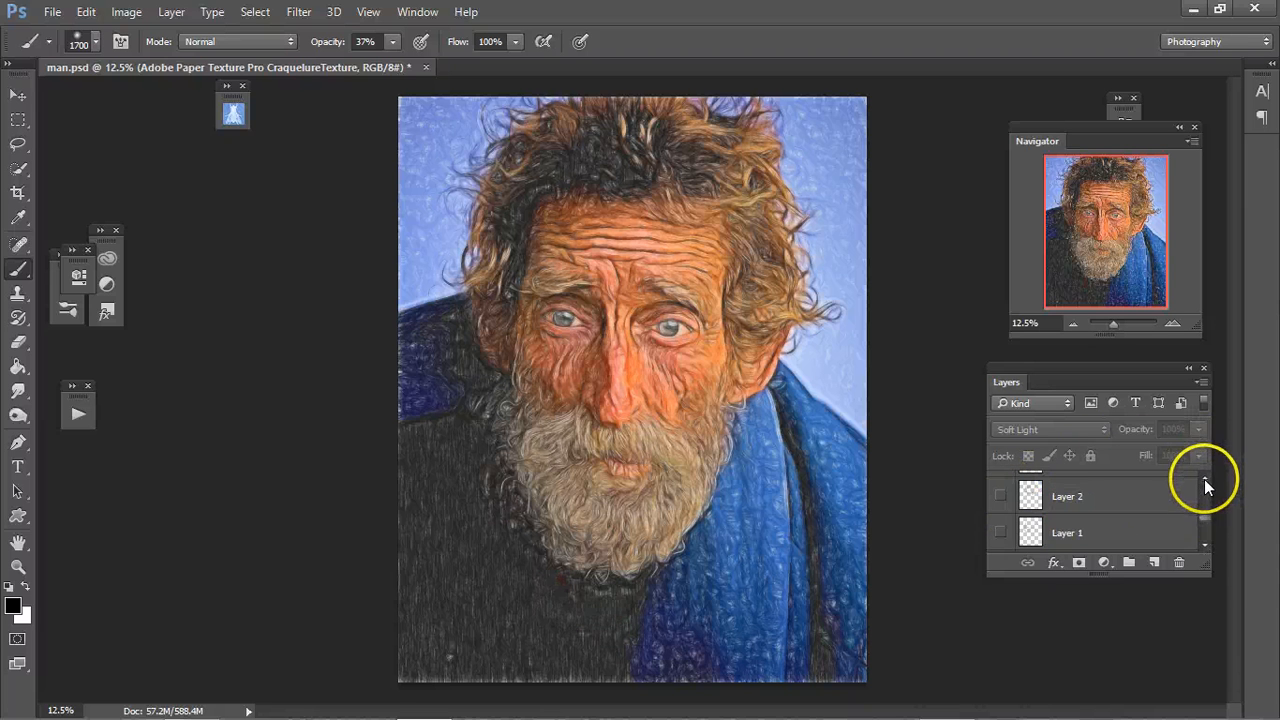
left_click(1205, 545)
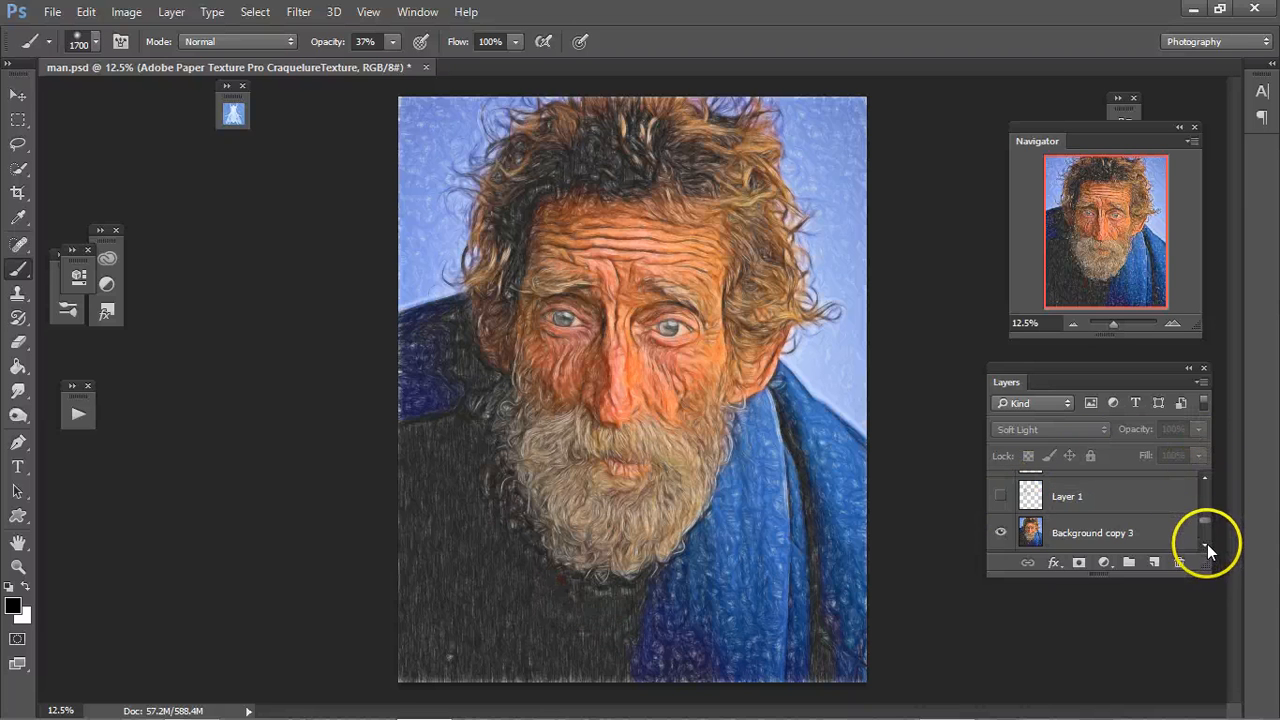
left_click(1001, 498)
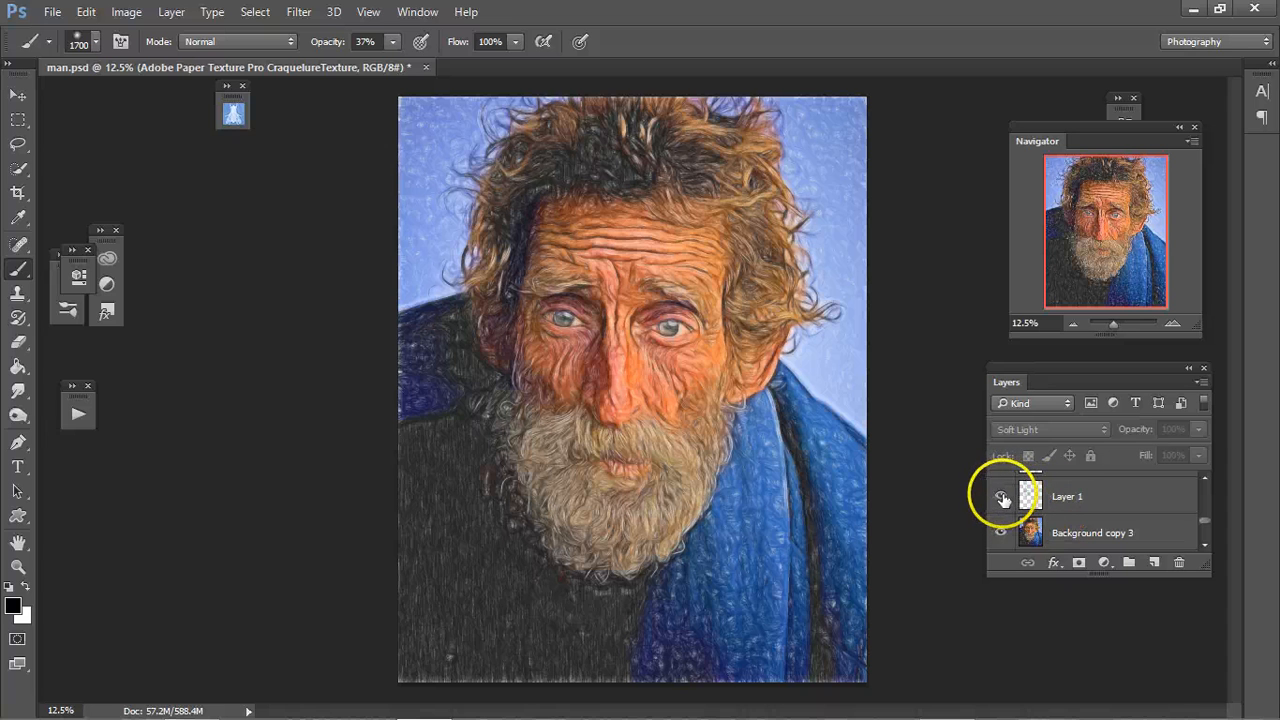
left_click(1001, 498)
left_click(1001, 498)
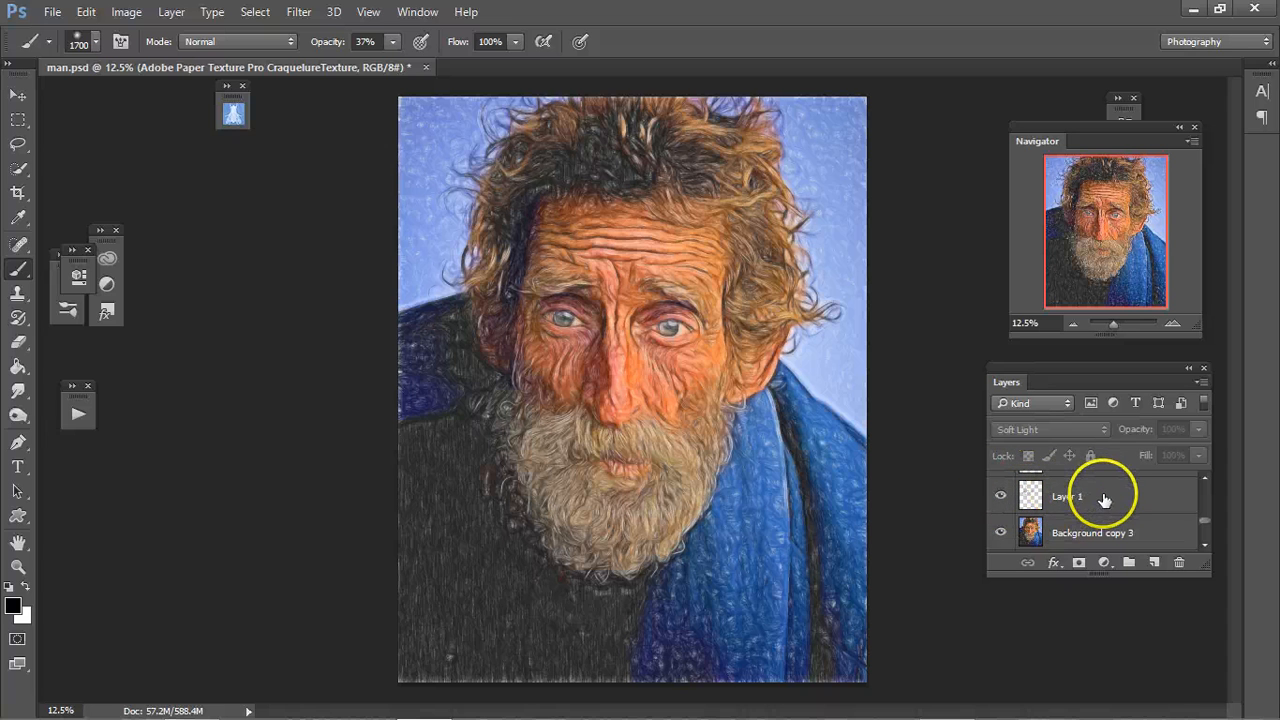
left_click(1108, 500)
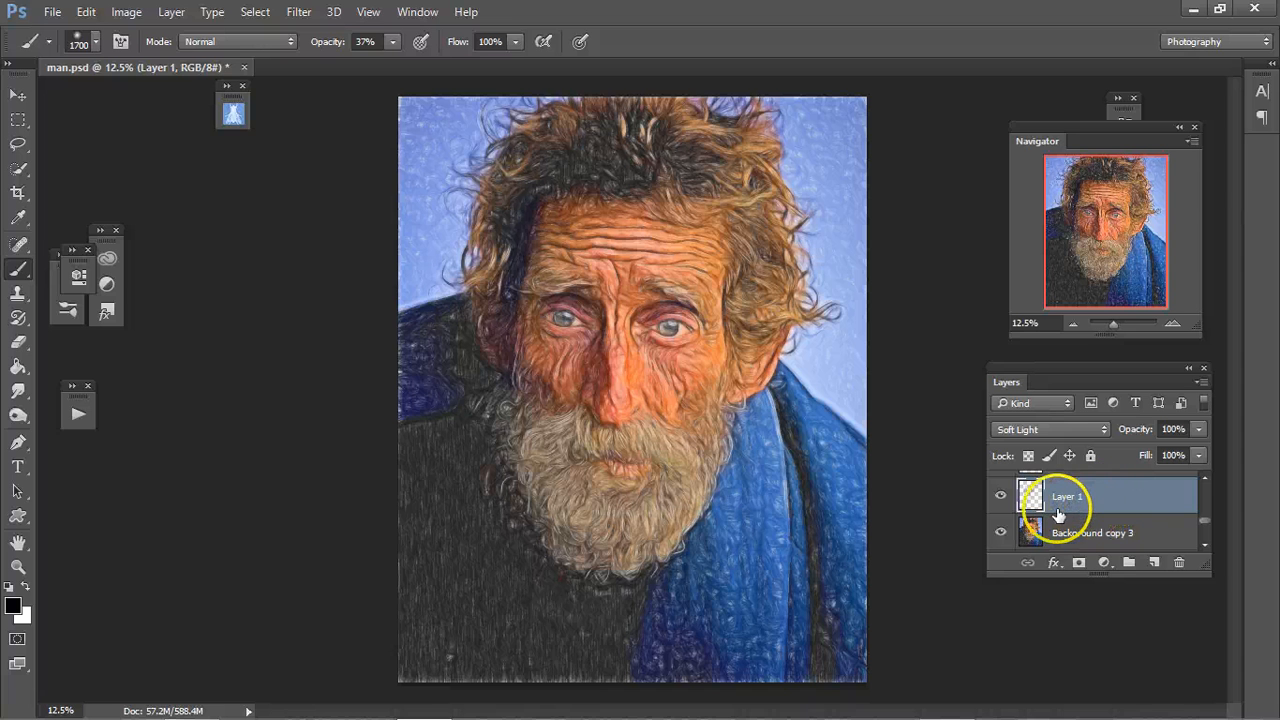
- Toggle the selected Layer 1 off and on to compare its effect on the face, leaving it shown
left_click(1001, 497)
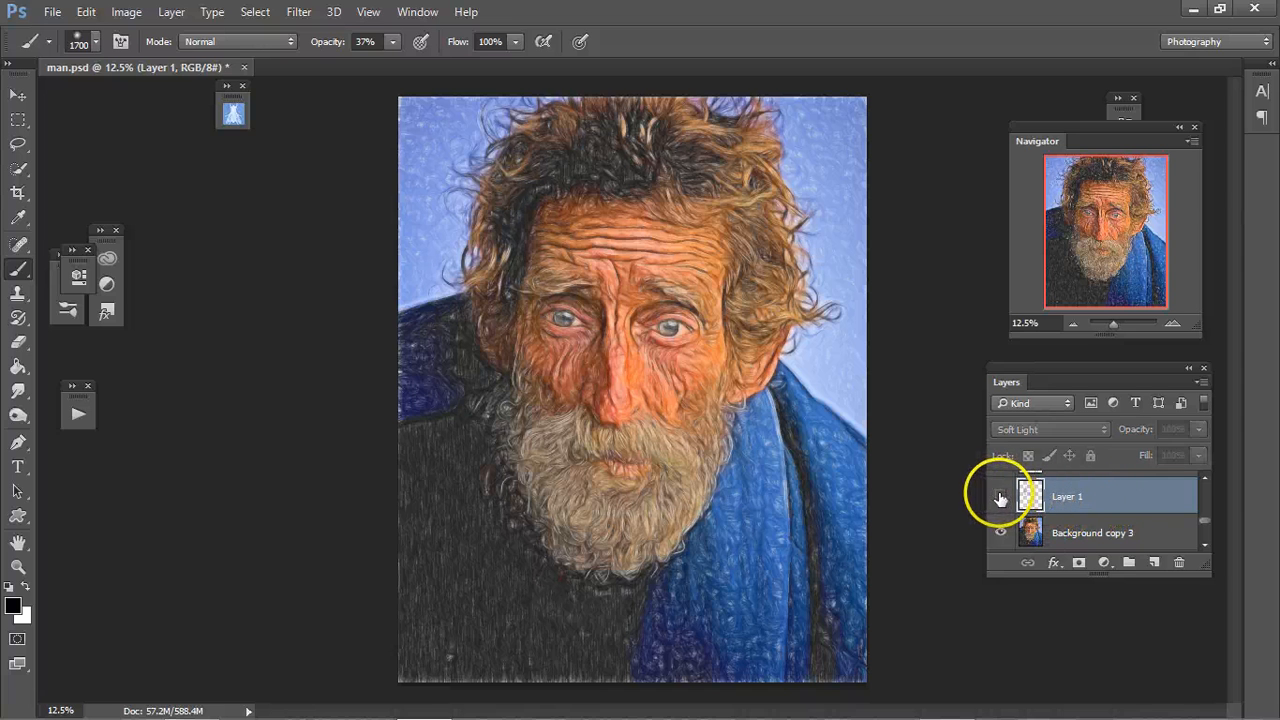
left_click(1001, 498)
left_click(1002, 498)
left_click(1003, 498)
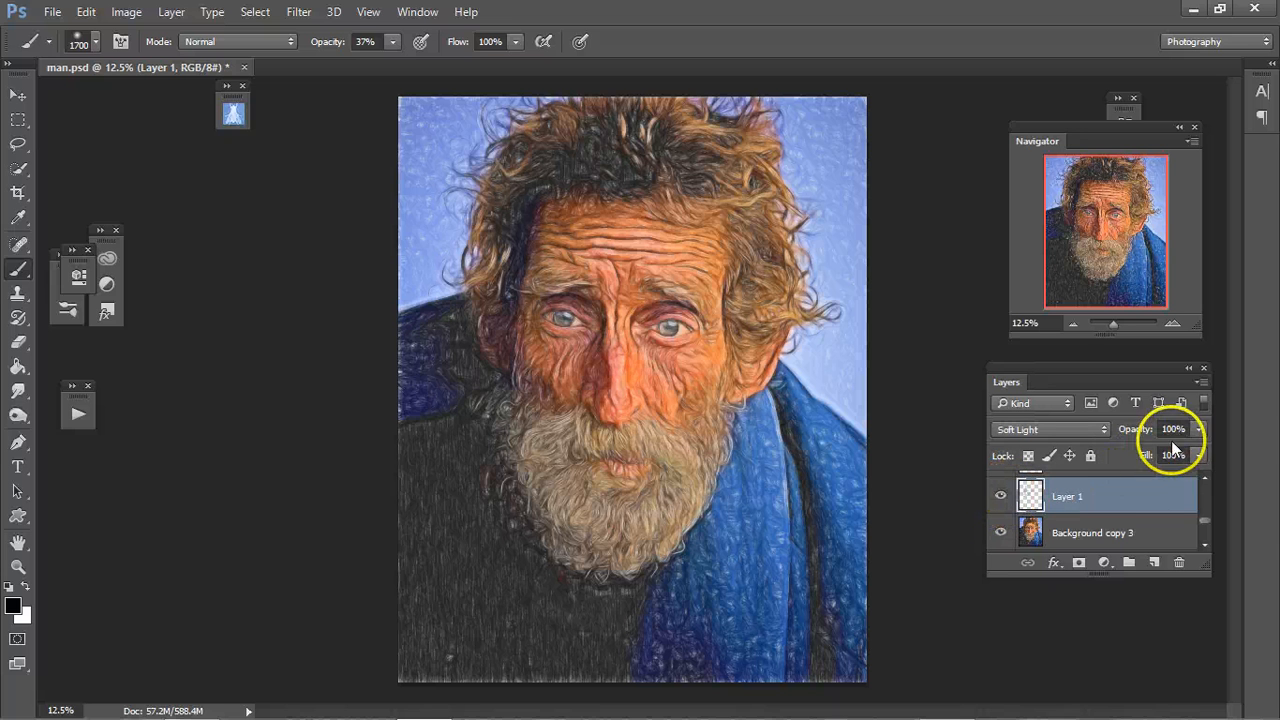
- Show Layer 2 above Layer 1, comparing the portrait with and without it, and select it
left_click(1205, 478)
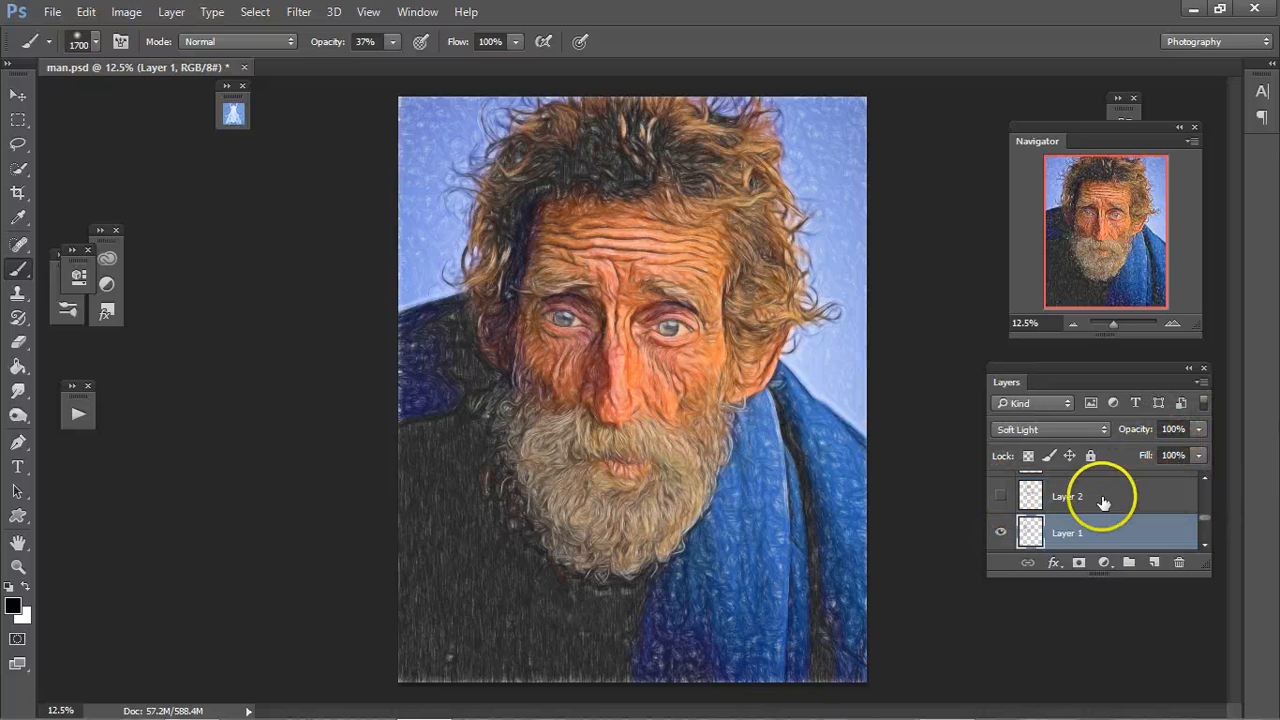
left_click(999, 497)
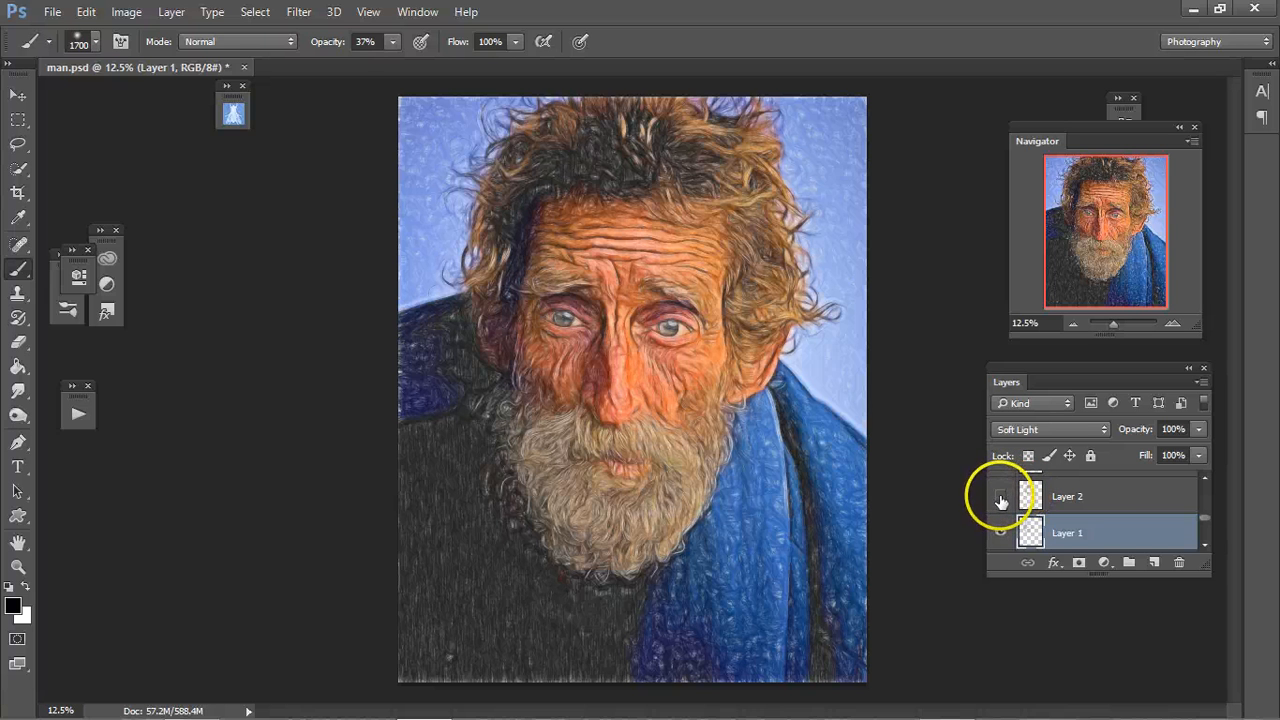
left_click(1001, 498)
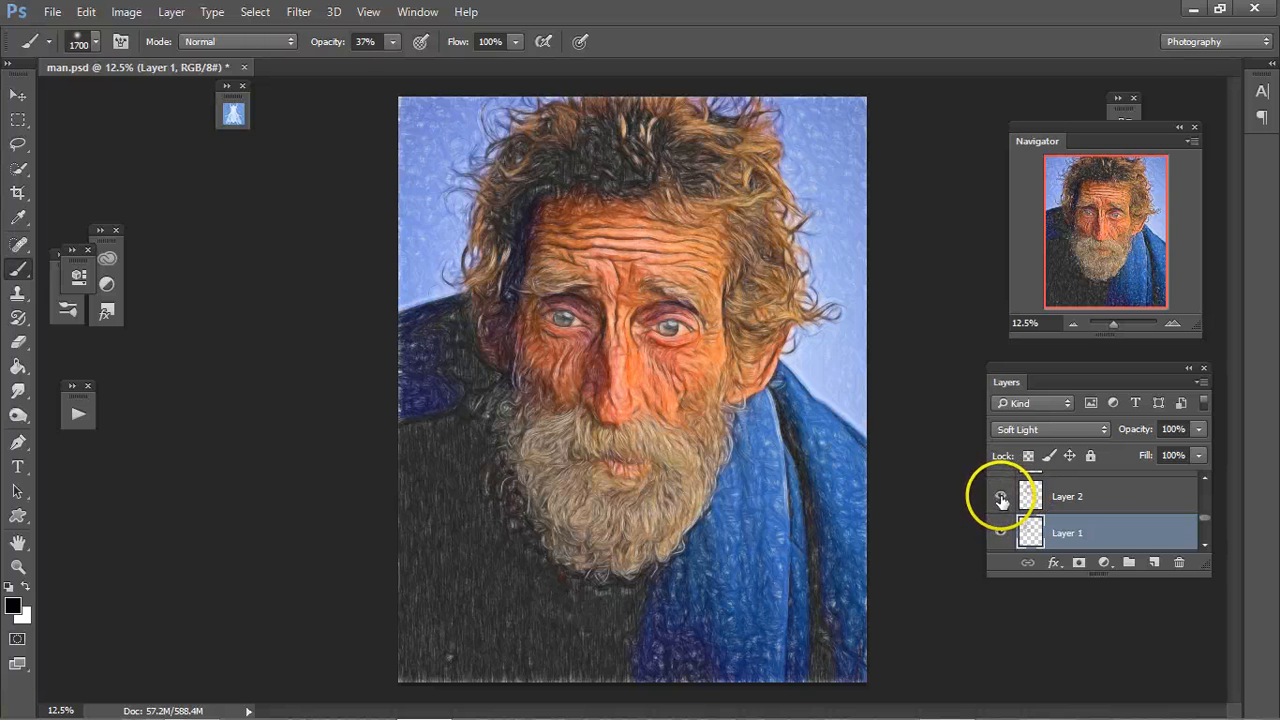
left_click(1097, 493)
- Show and select Layer 3, toggling it off and on to compare its tint on the hair and beard
left_click(1206, 479)
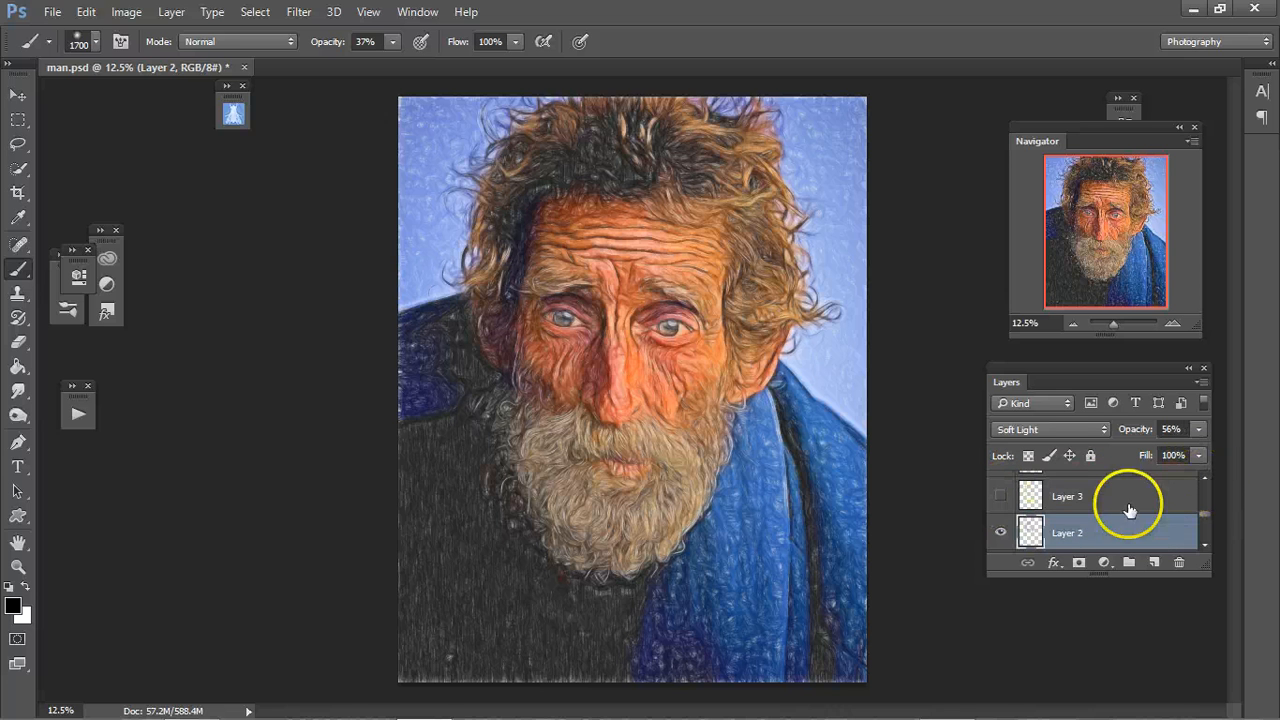
left_click(1000, 495)
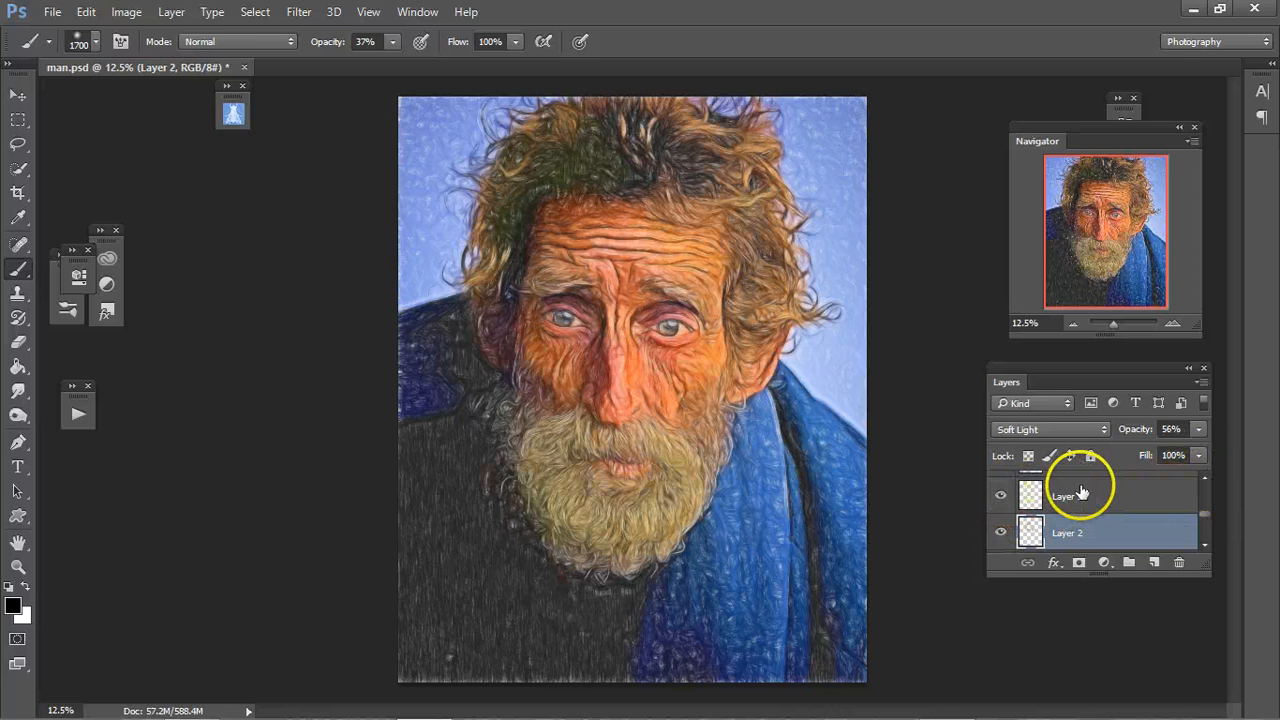
left_click(1085, 494)
left_click(1003, 495)
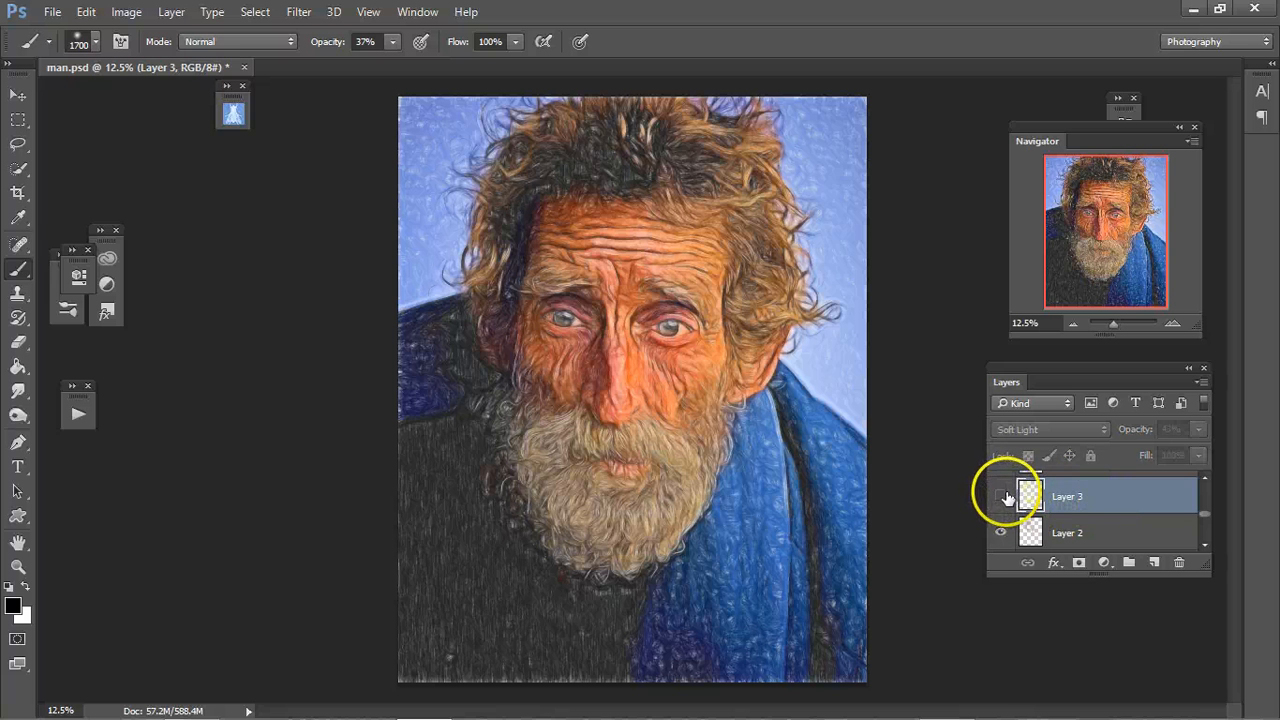
left_click(1004, 495)
left_click(1003, 495)
left_click(1003, 495)
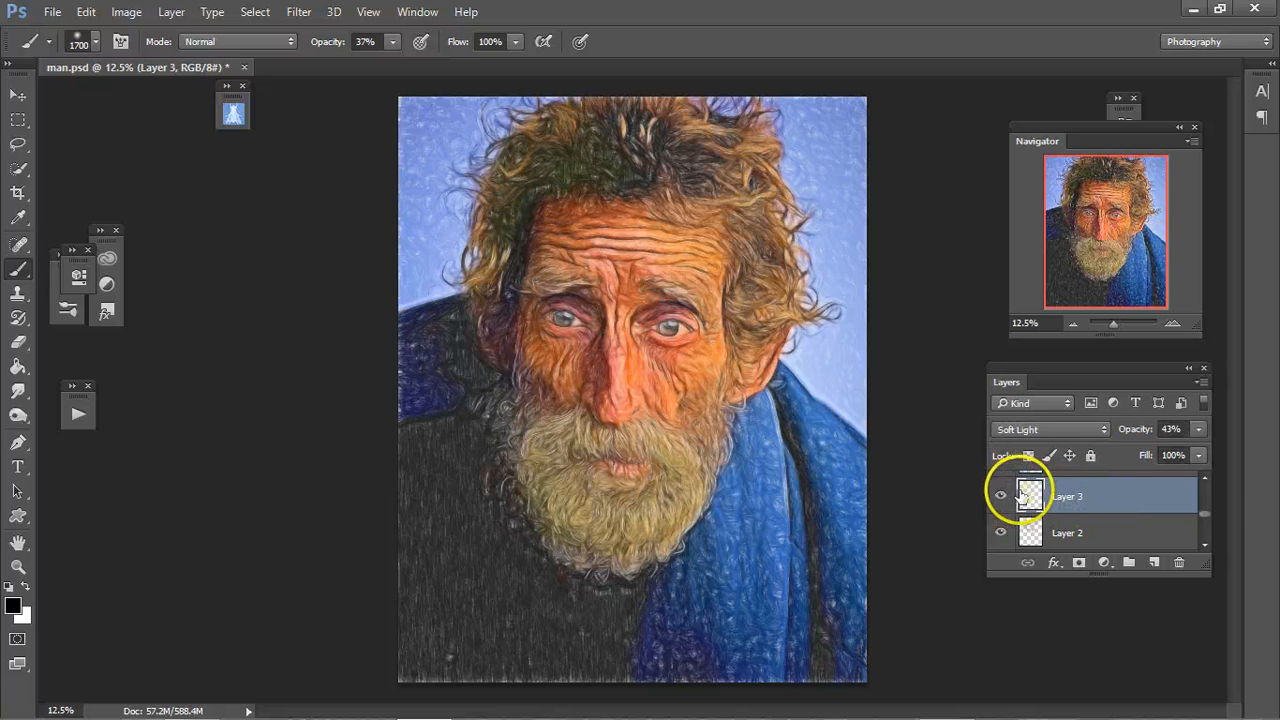
- Show Layer 4 and Layer 5, selecting each one to display its blend mode and opacity
left_click(1205, 478)
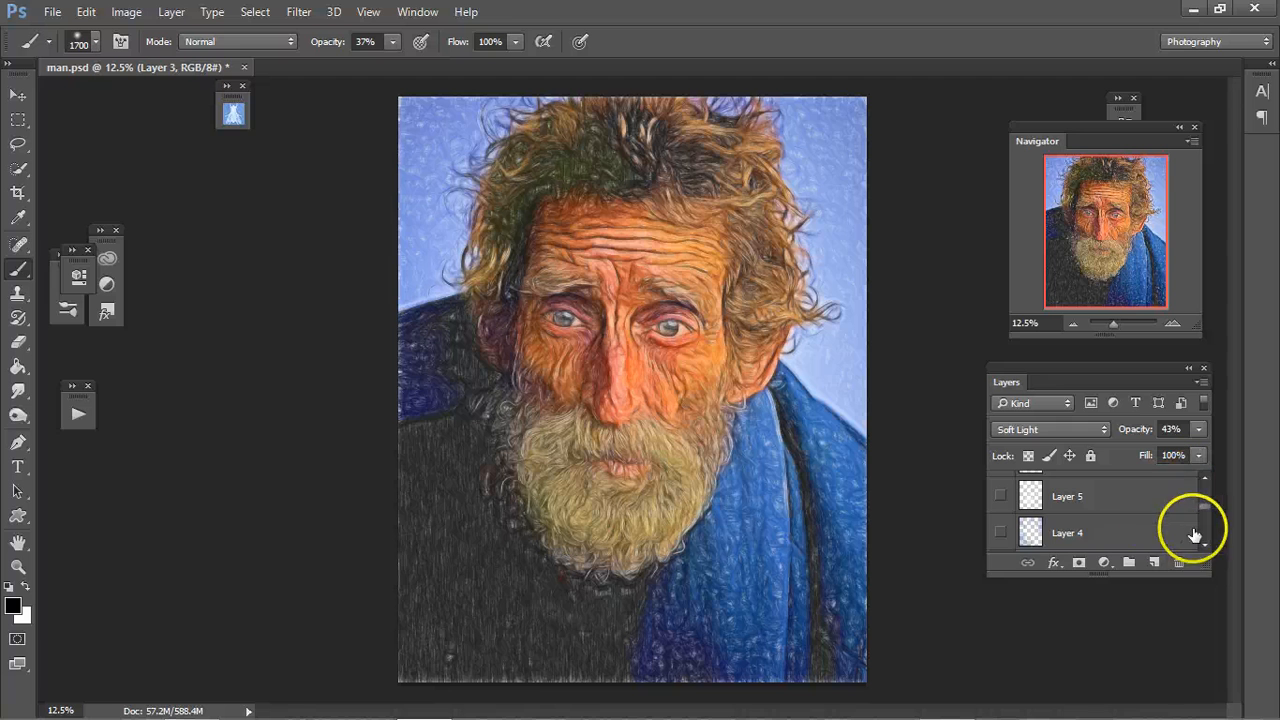
left_click(1000, 495)
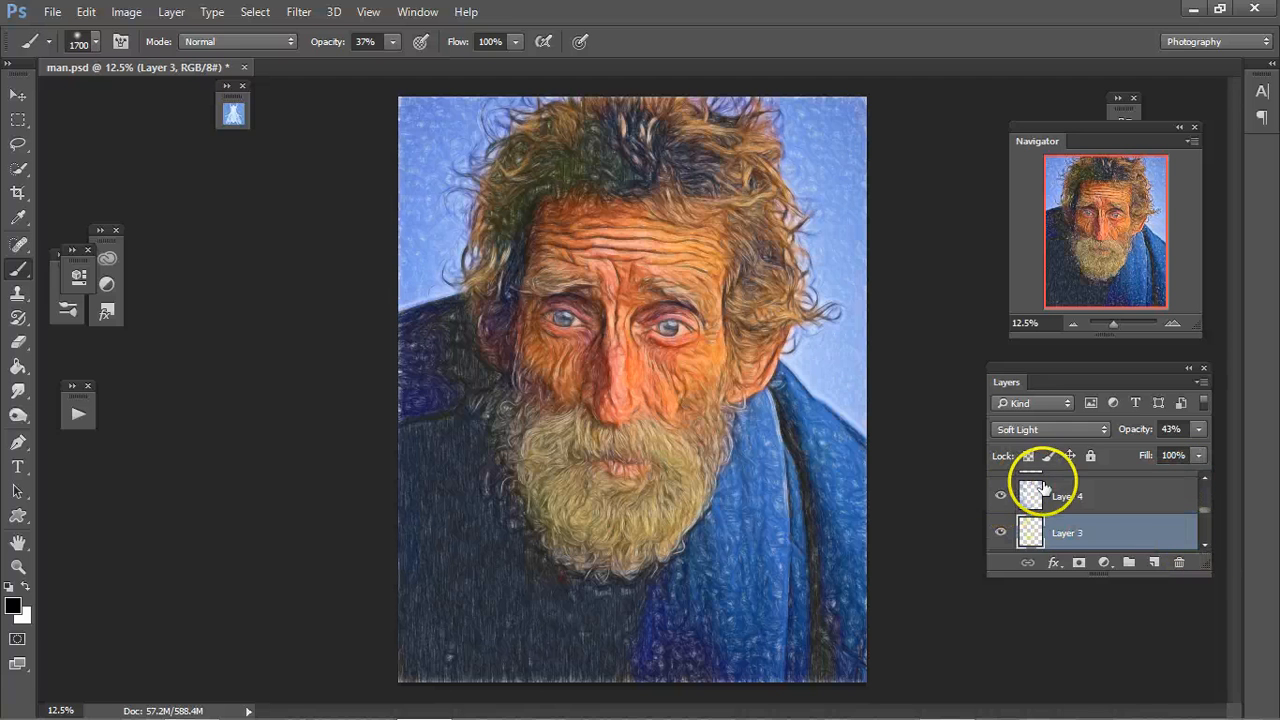
left_click(1098, 497)
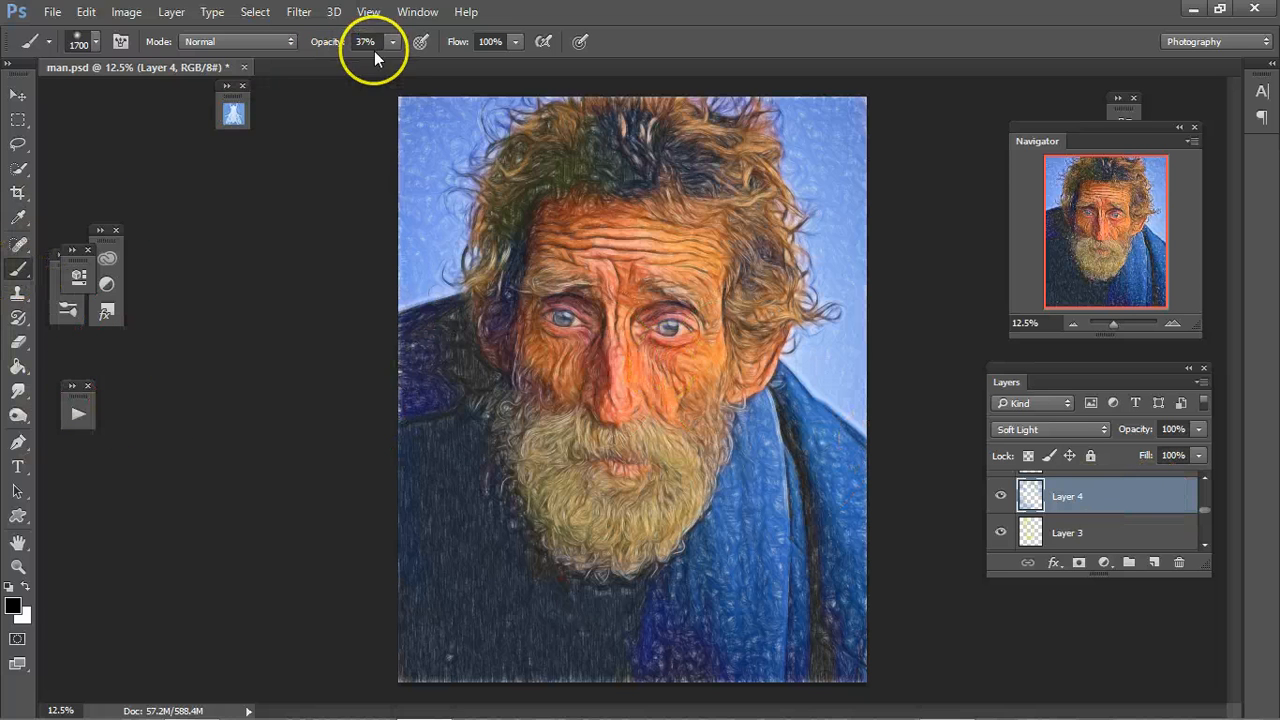
left_click(1205, 479)
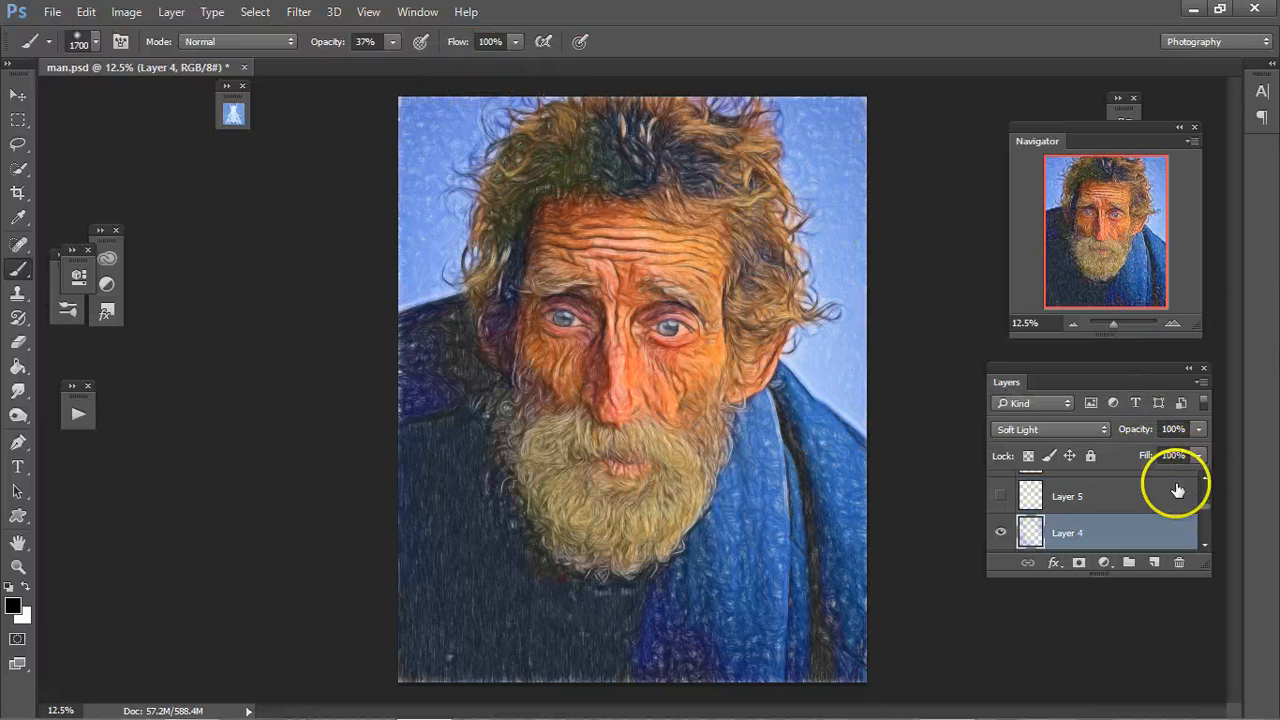
left_click(1001, 495)
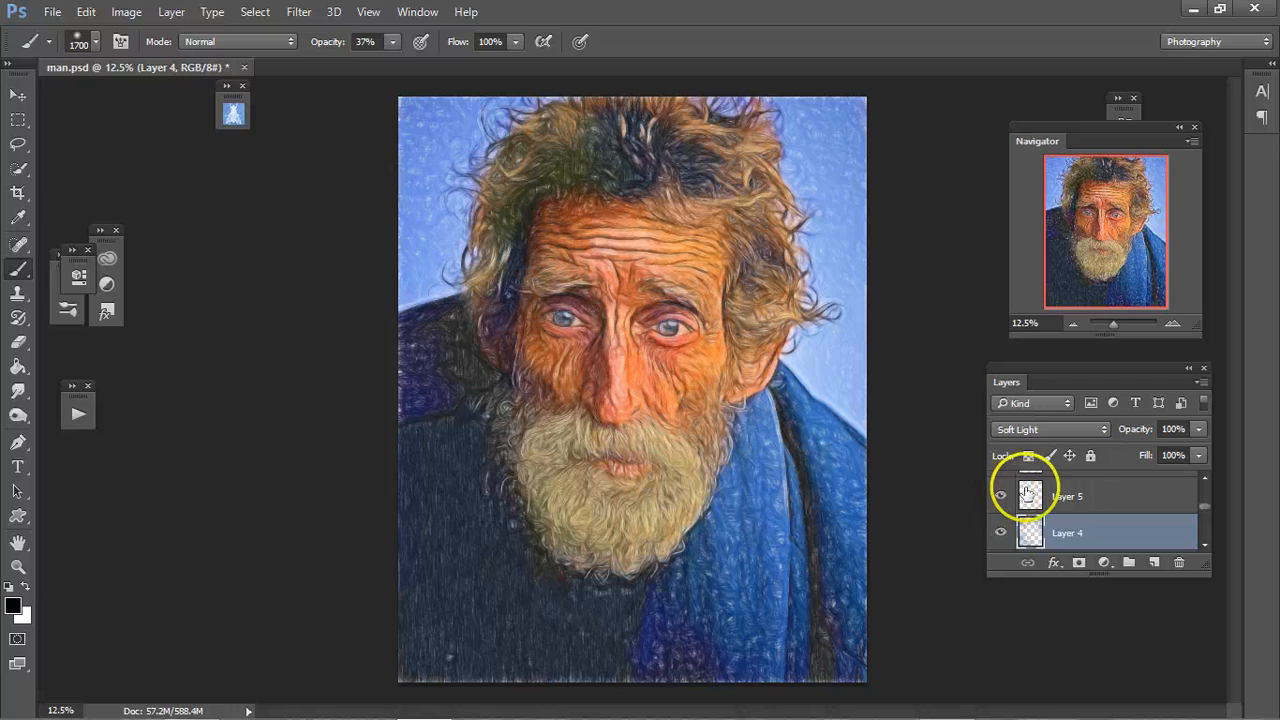
left_click(1099, 496)
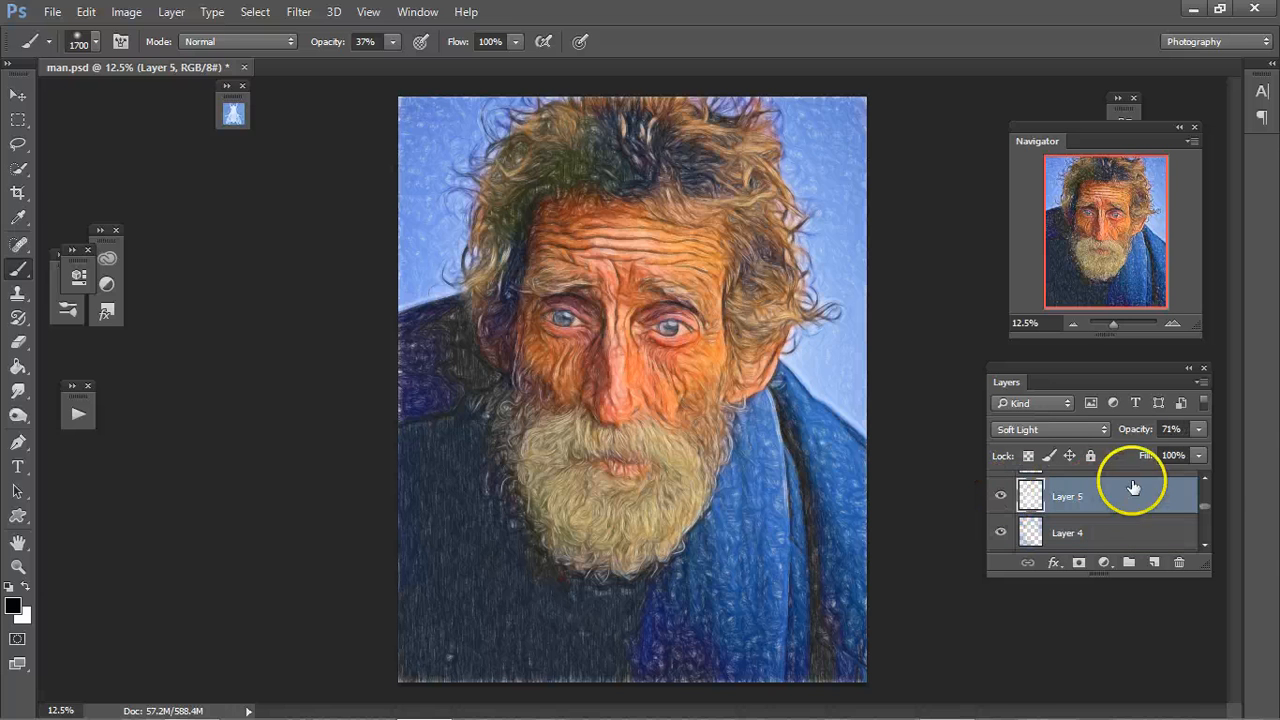
- Show Layer 6 and the full-portrait Layer 7 above it, selecting each one
left_click(1204, 478)
left_click(1001, 496)
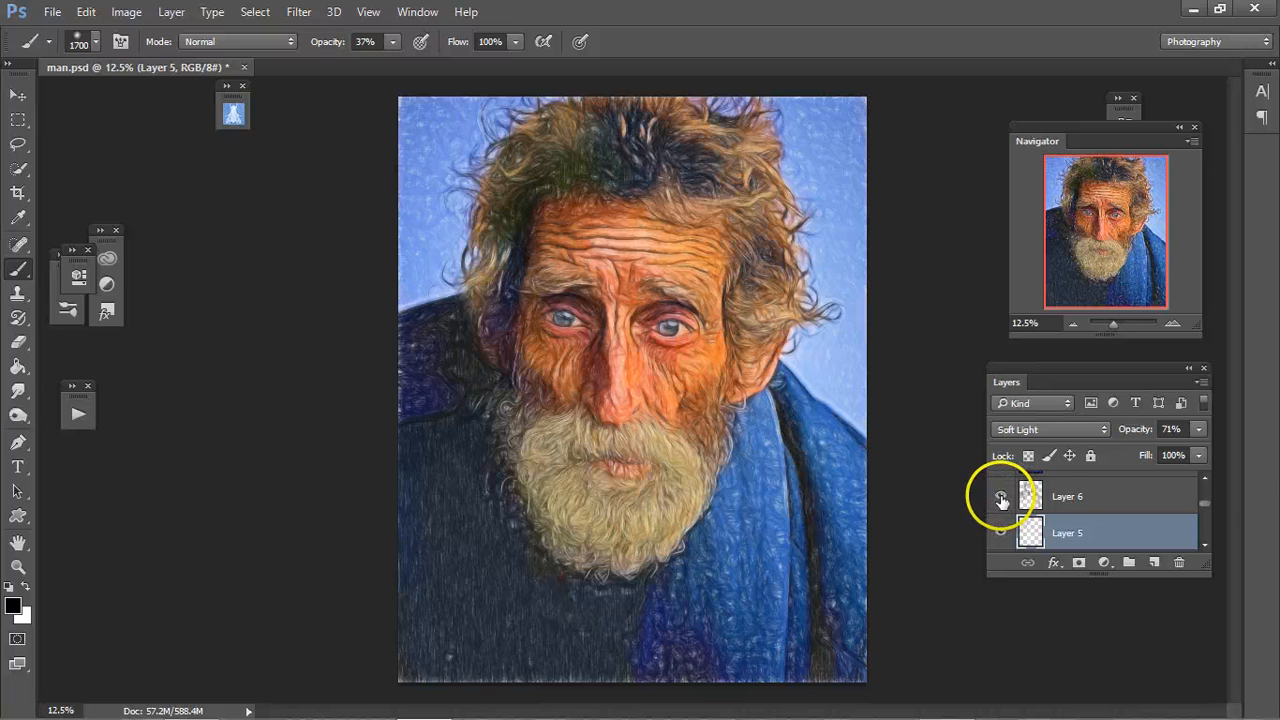
left_click(1002, 496)
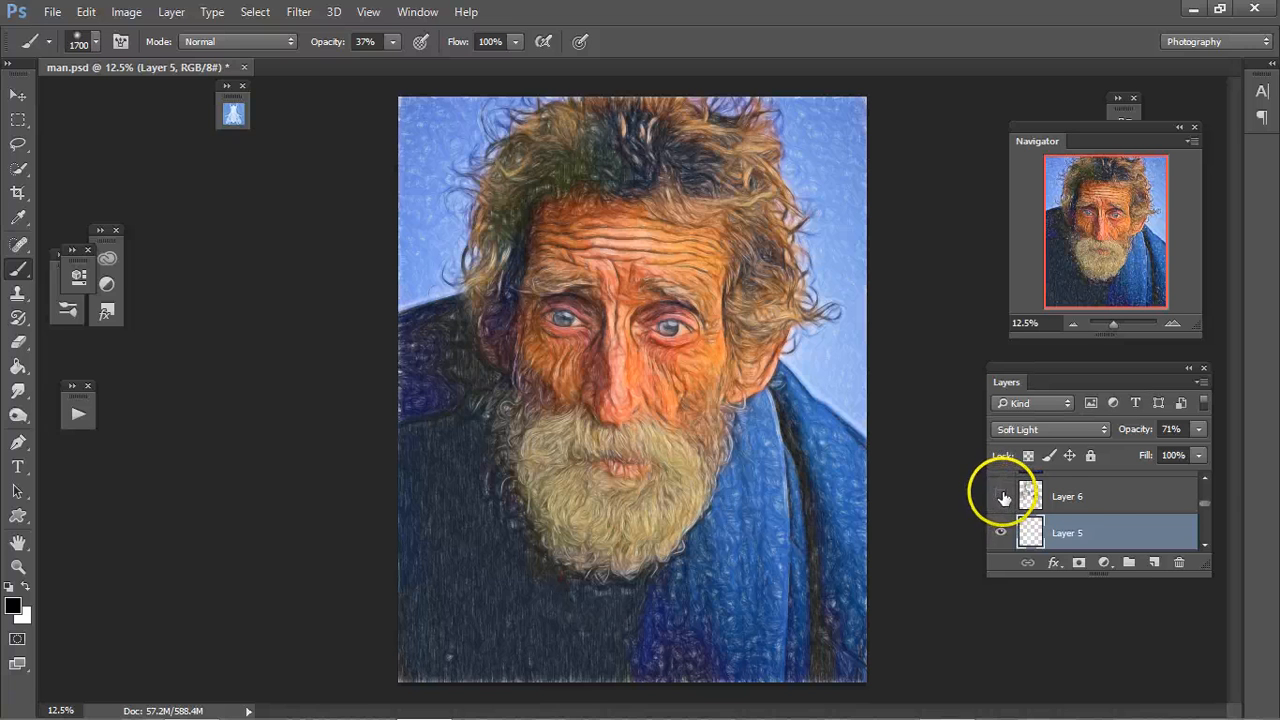
left_click(1112, 490)
left_click(1203, 476)
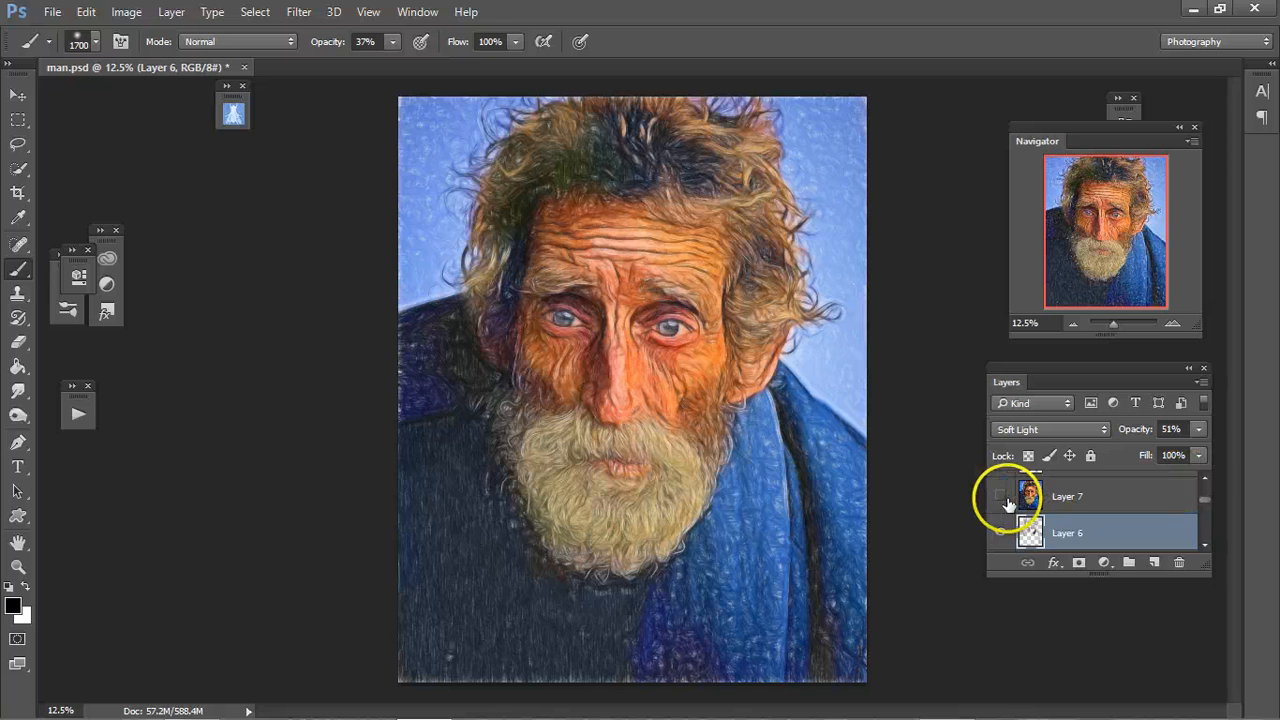
left_click(1001, 495)
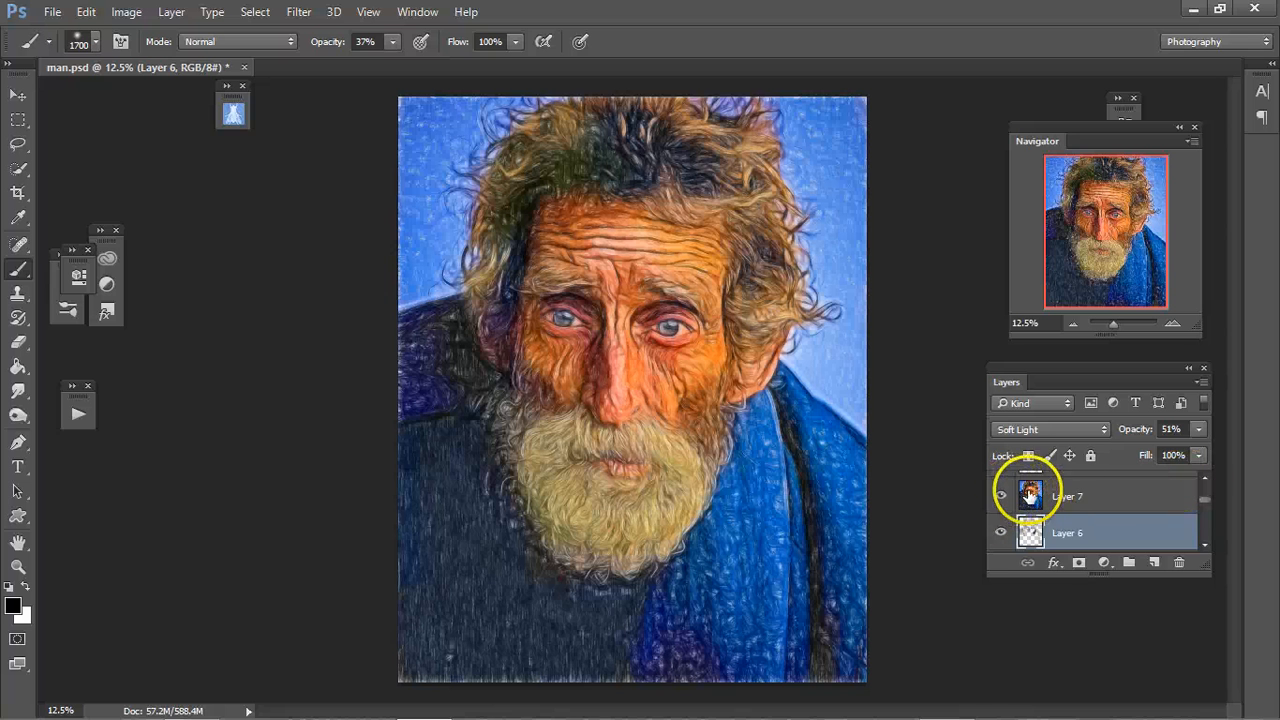
left_click(1106, 490)
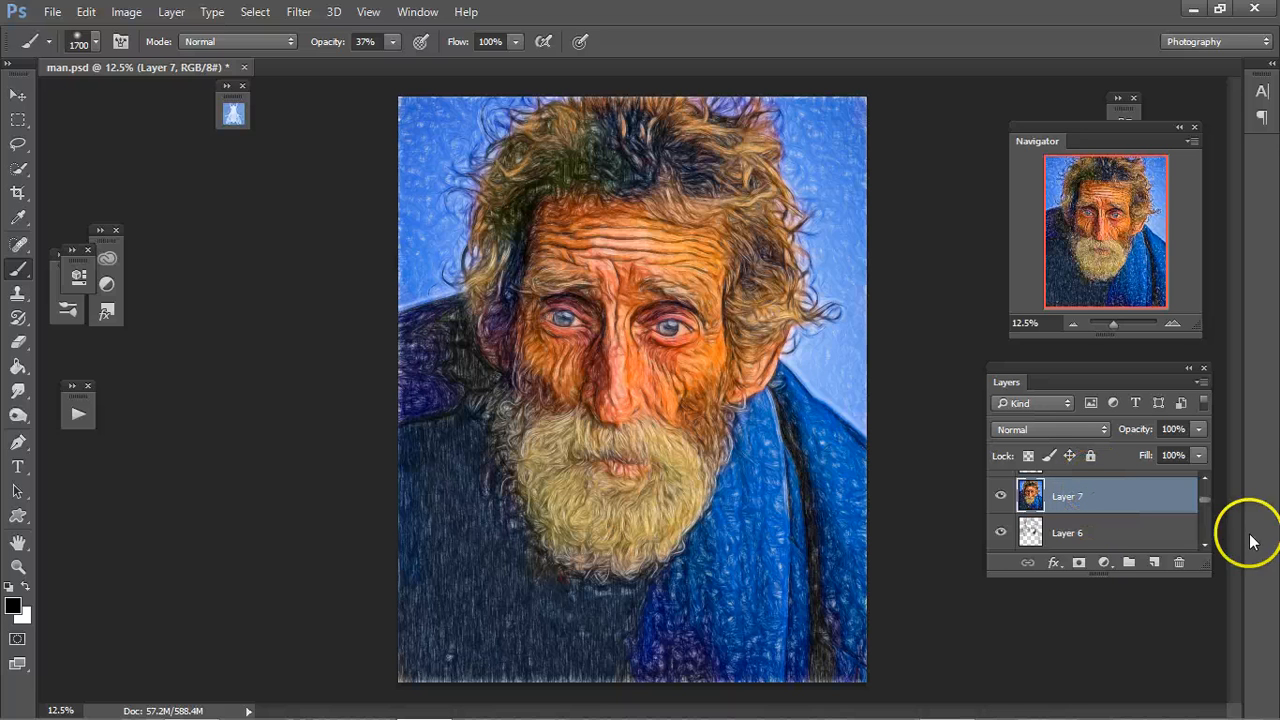
- Show and select Layer 8, toggling it off and on to compare its effect, and leave it shown
left_click(1203, 480)
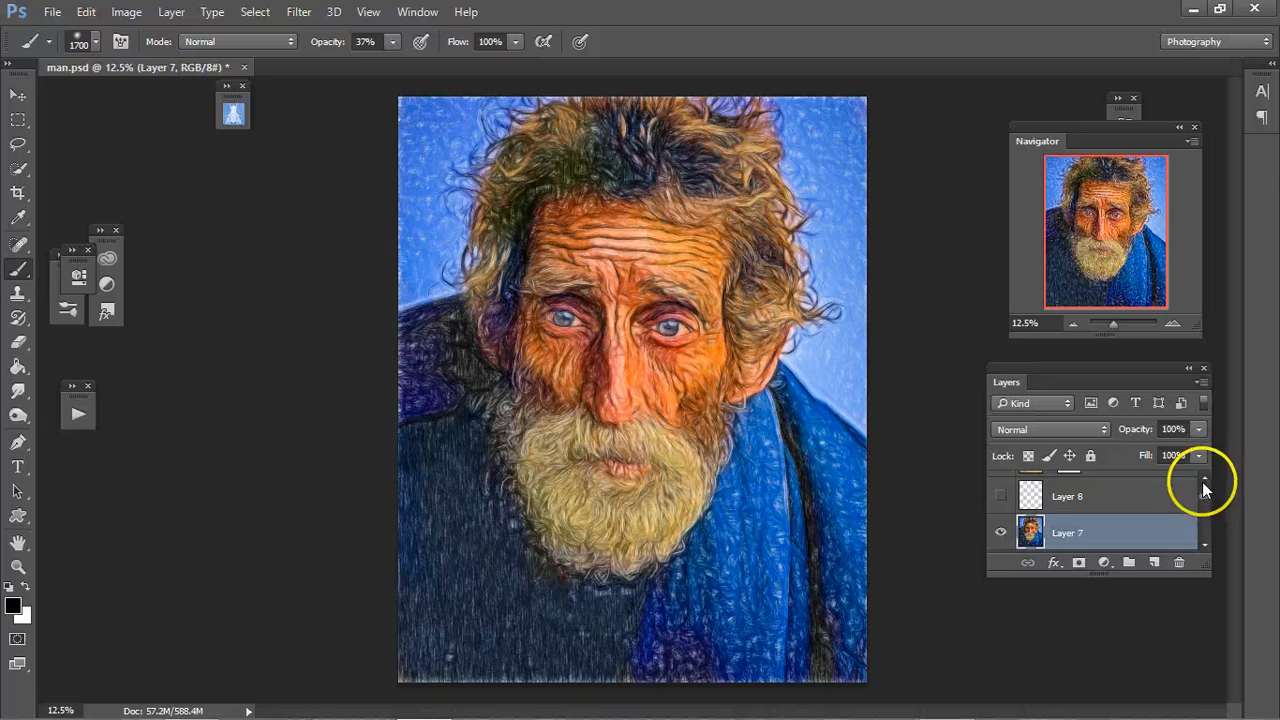
left_click(1003, 498)
left_click(1087, 504)
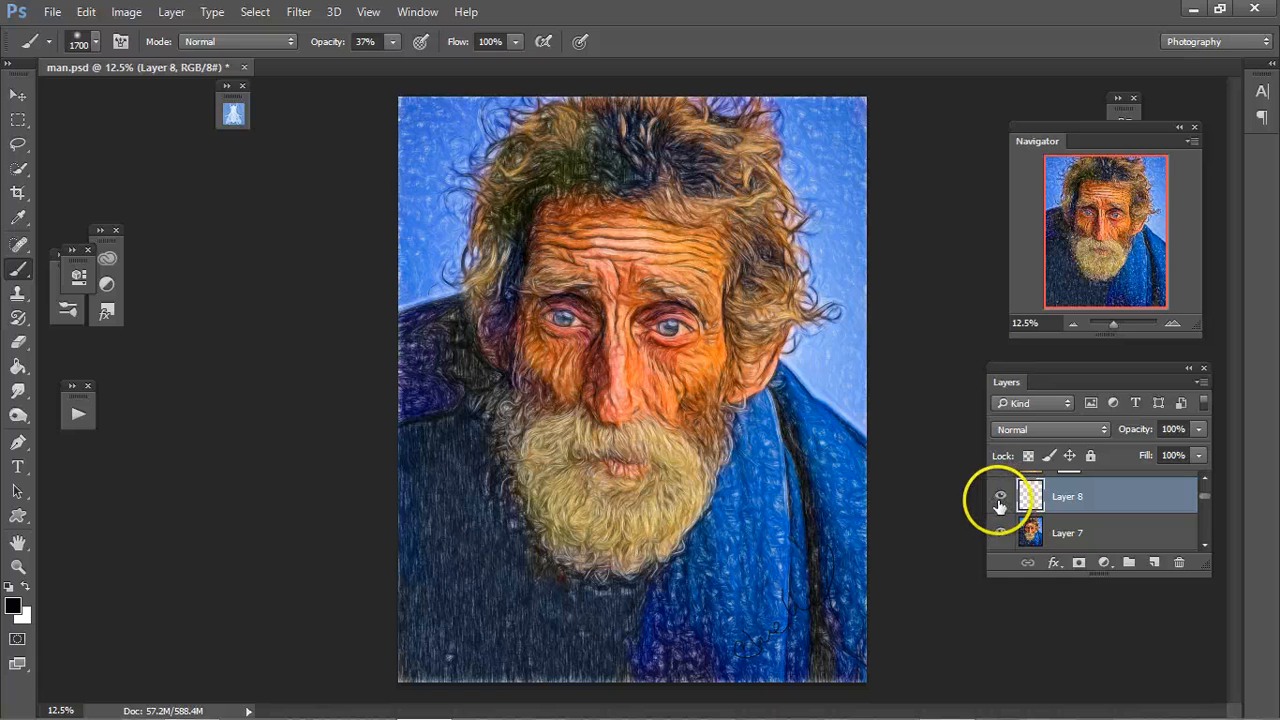
left_click(1001, 495)
left_click(1002, 495)
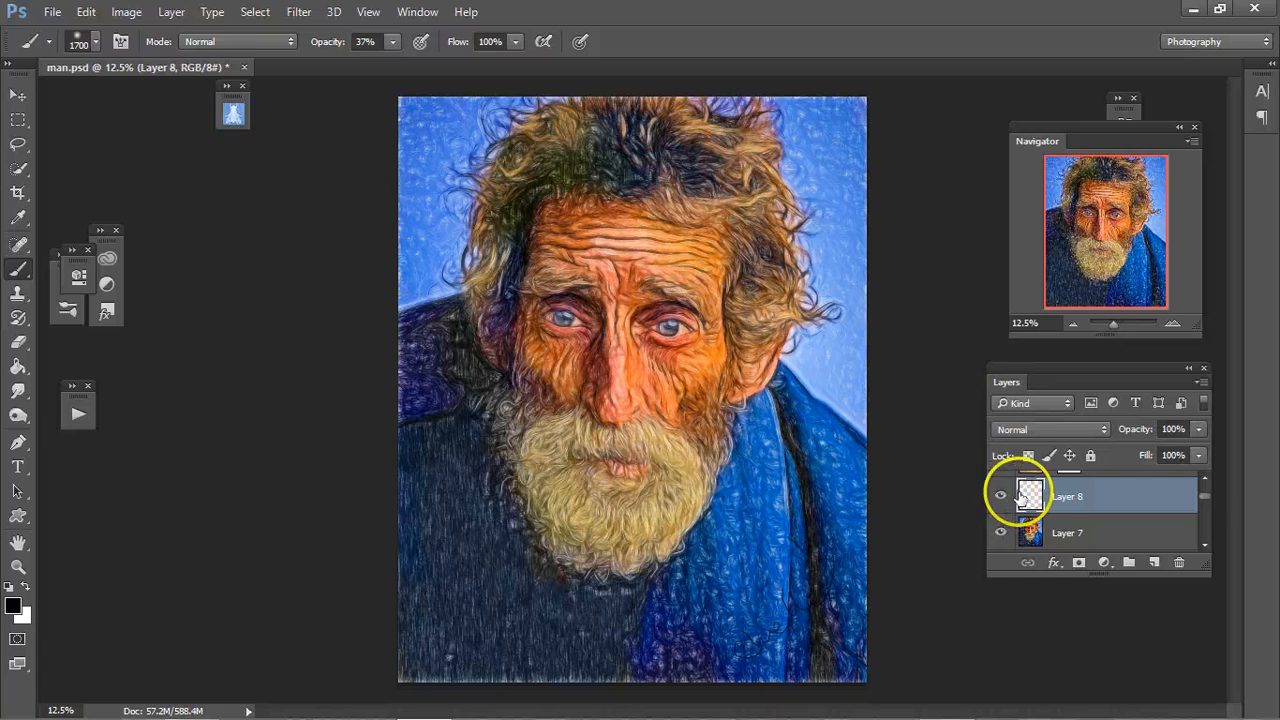
- Show the tan Adobe Paper Texture layer directly above Layer 8 and point out Calendula Haze among the Adobe Paper Texture Pro textures
left_click(1204, 479)
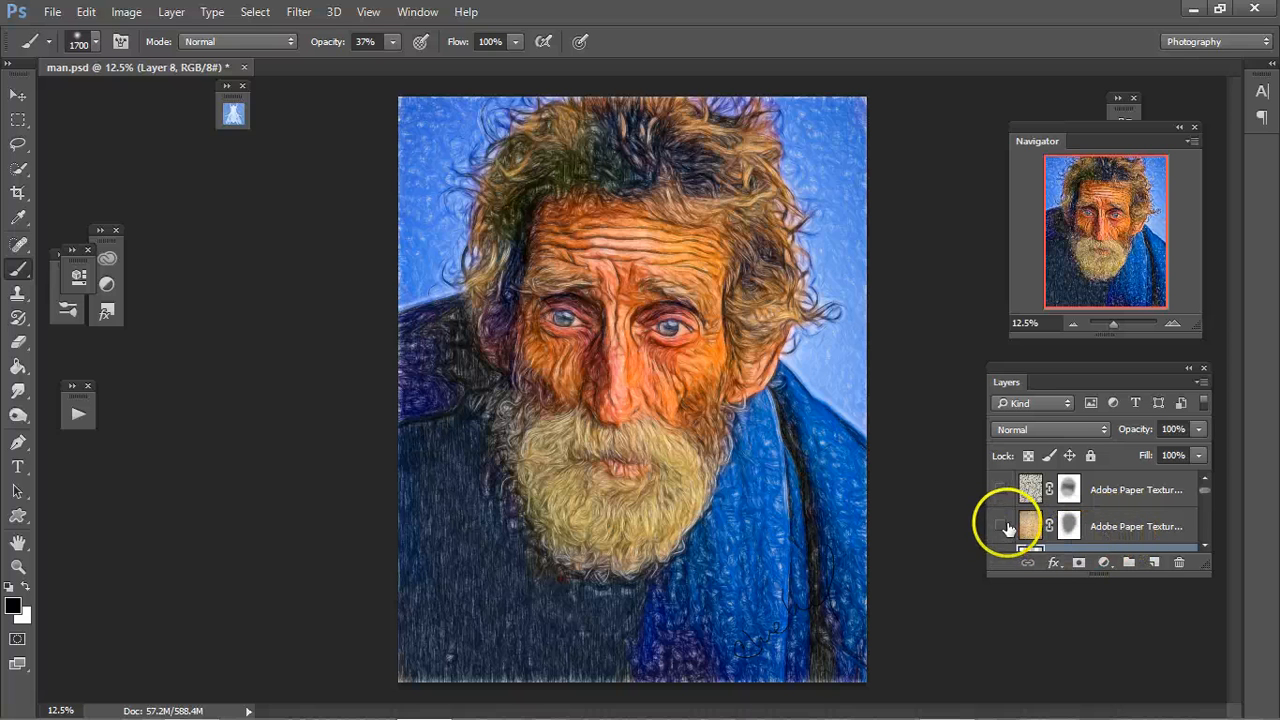
left_click(1001, 527)
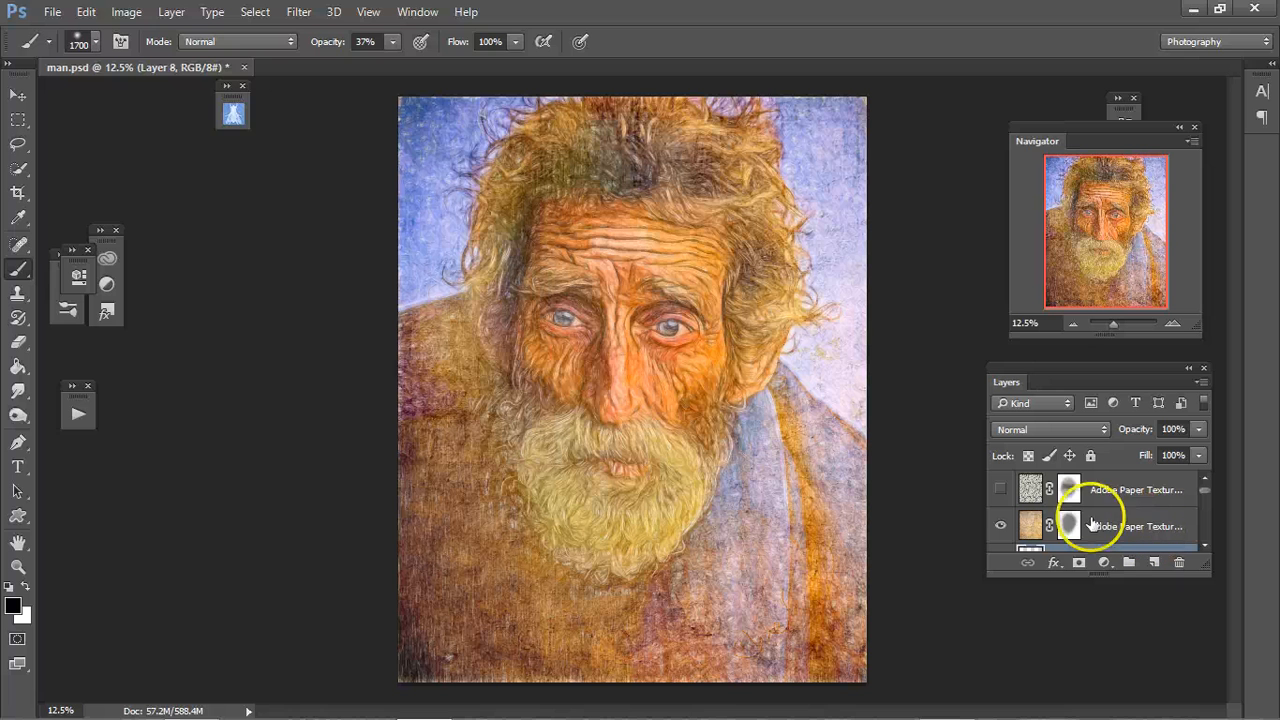
left_click(233, 114)
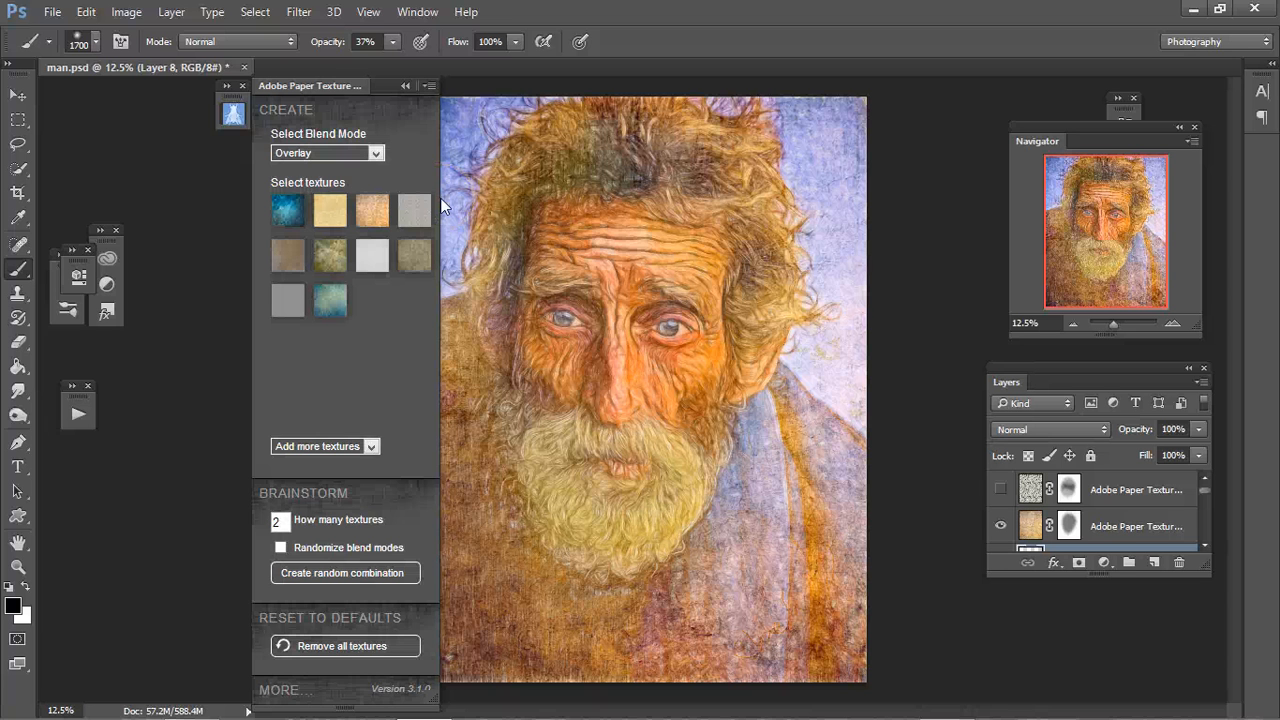
left_click(373, 214)
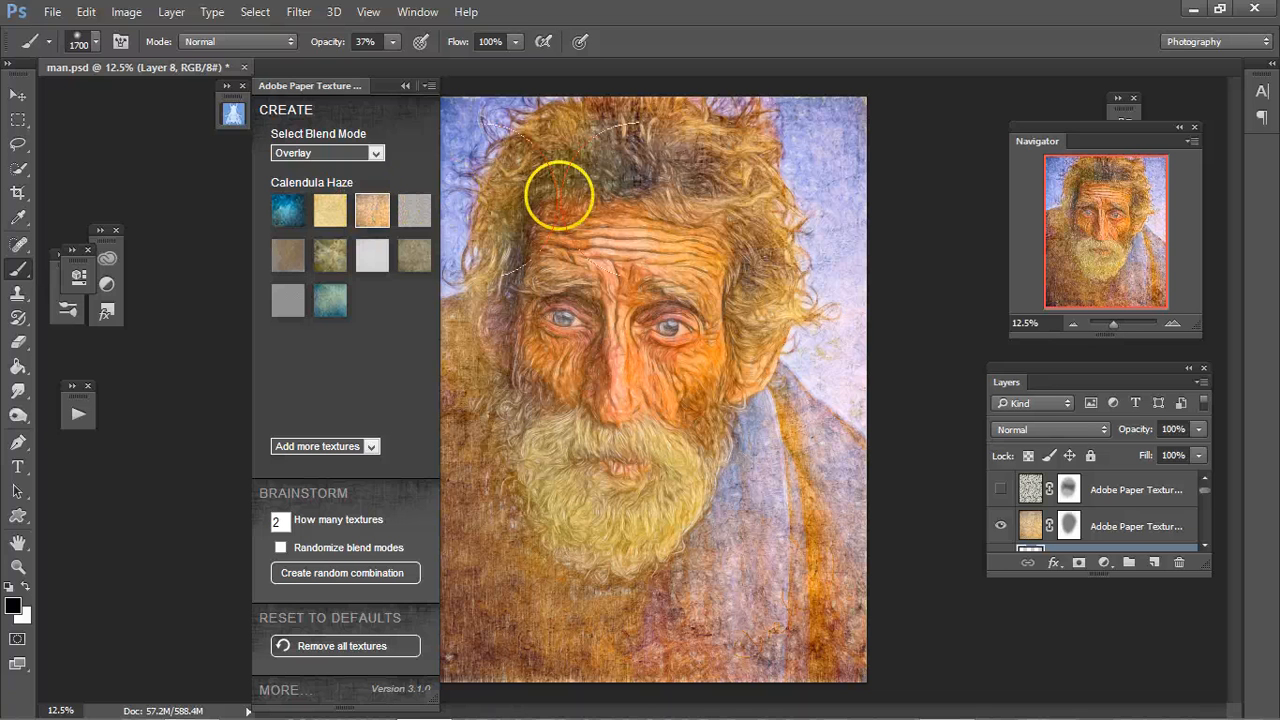
- Show the cracked Adobe Paper Texture layer above the tan one and point out CraquelureTexture among the available textures
left_click(1000, 492)
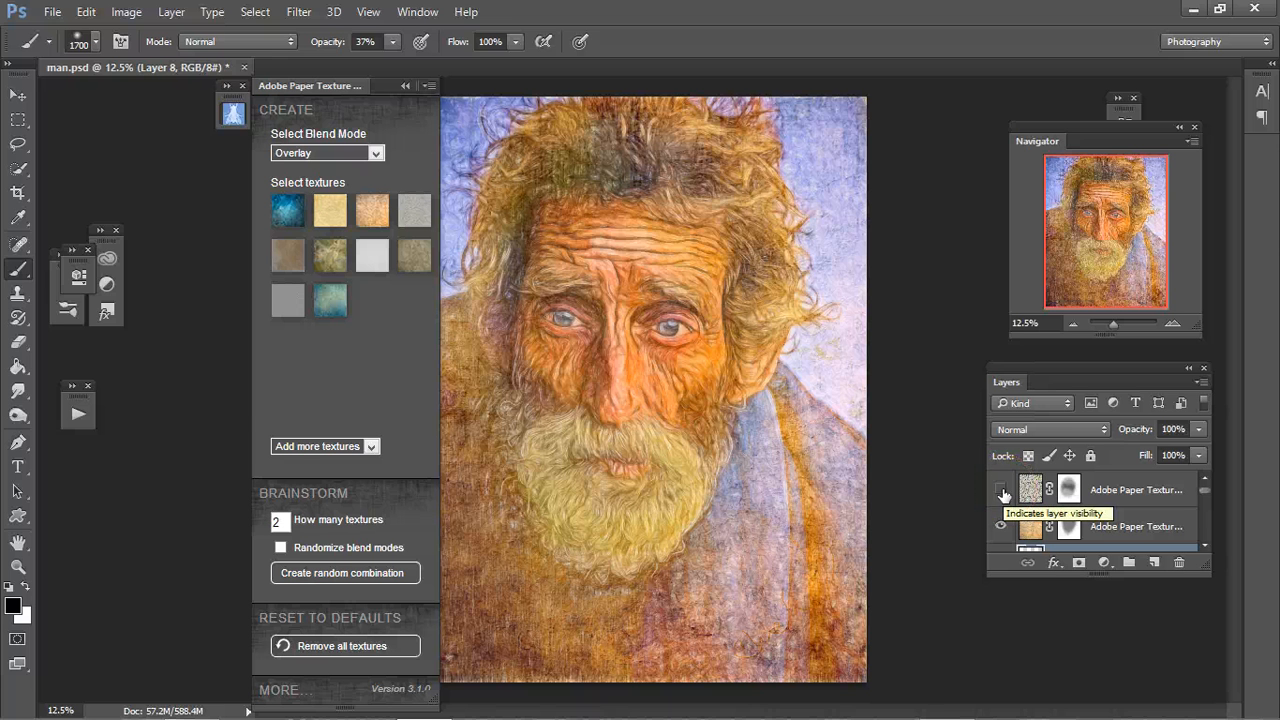
left_click(1001, 490)
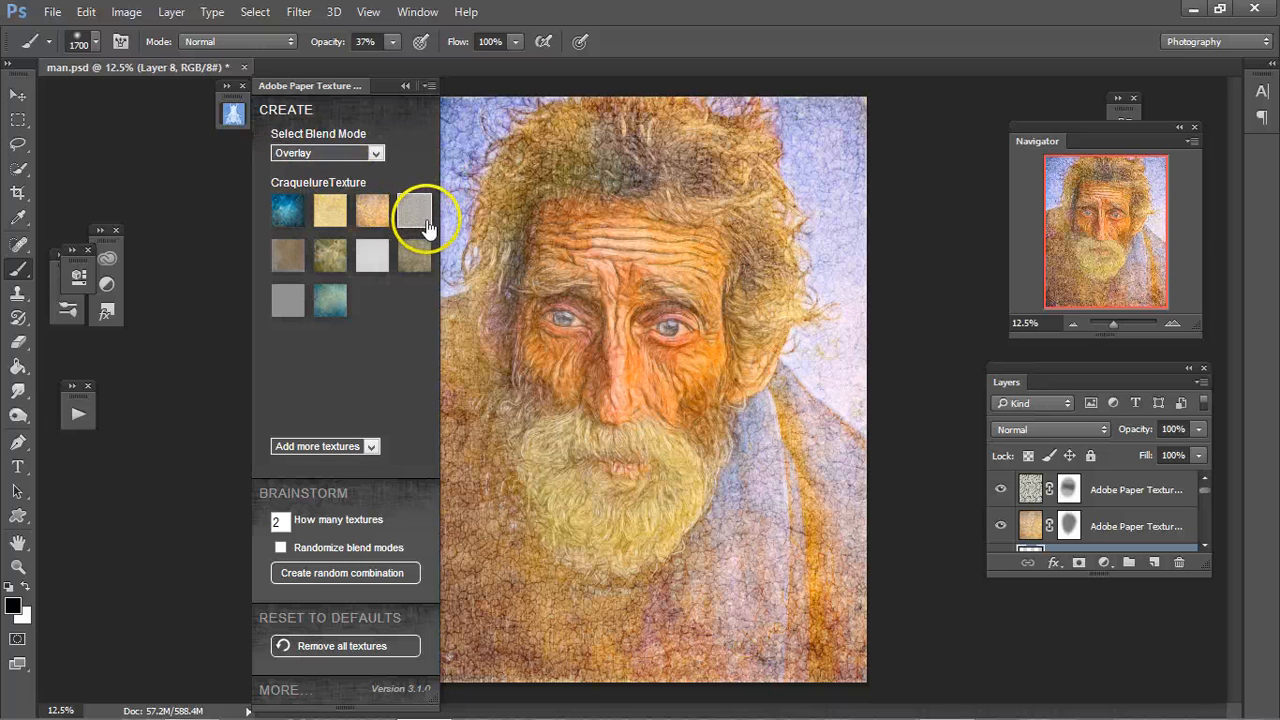
left_click(975, 140)
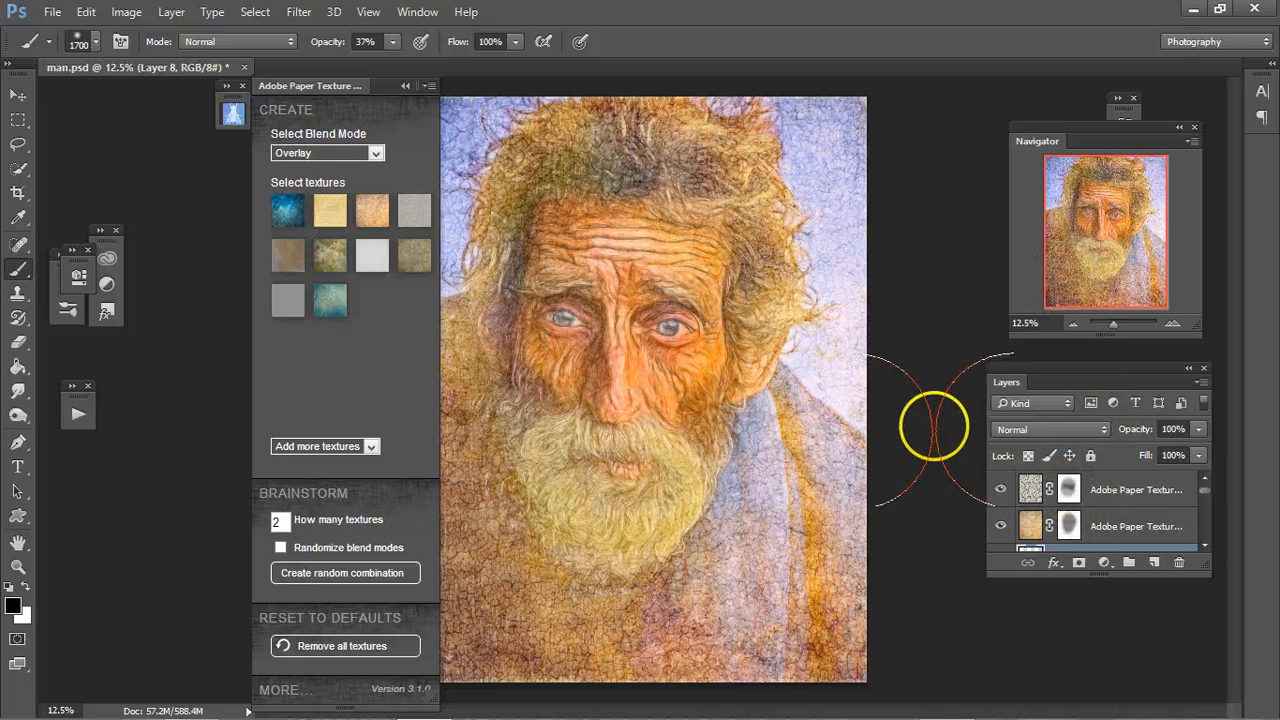
- Activate the Move tool, and collapse the Adobe Paper Texture extension to view the whole portrait at about 10% zoom
left_click(18, 95)
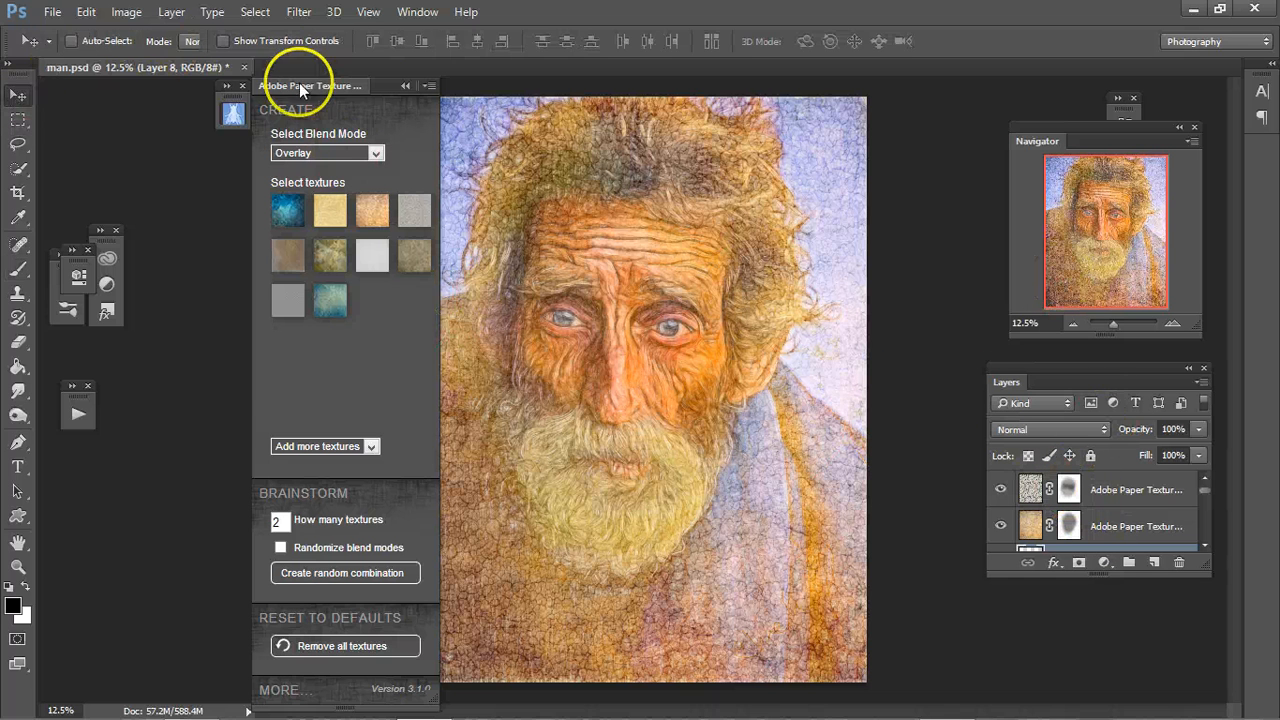
left_click(404, 86)
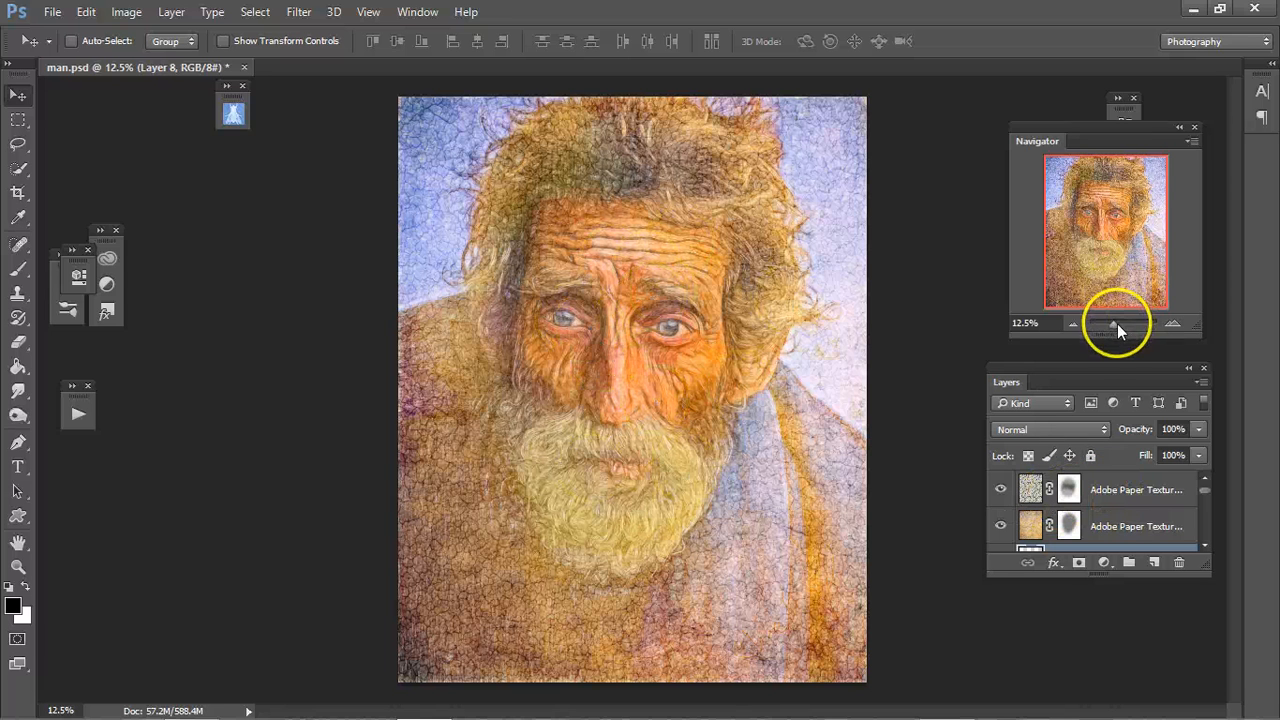
left_click_drag(1114, 323, 1113, 319)
left_click_drag(1118, 323, 1113, 327)
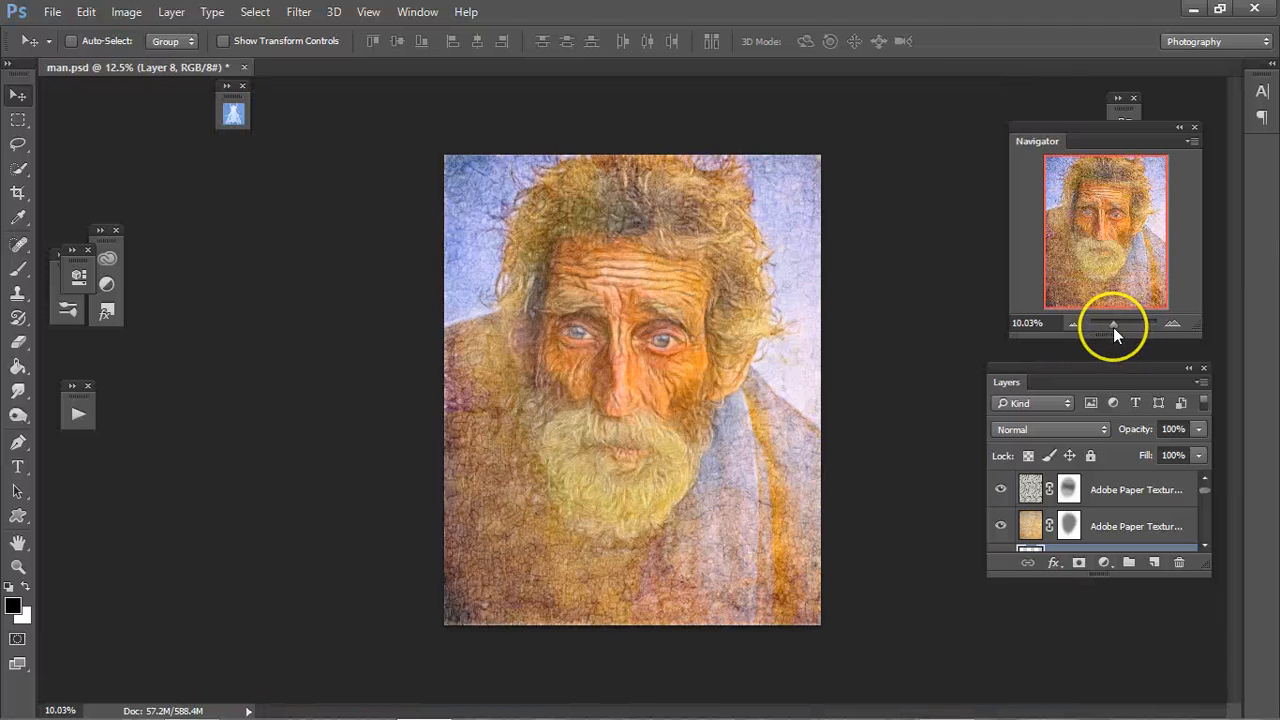
- Disable the CraquelureTexture layer's mask to compare the cracks across the face, and enable the mask again
left_click(1072, 488)
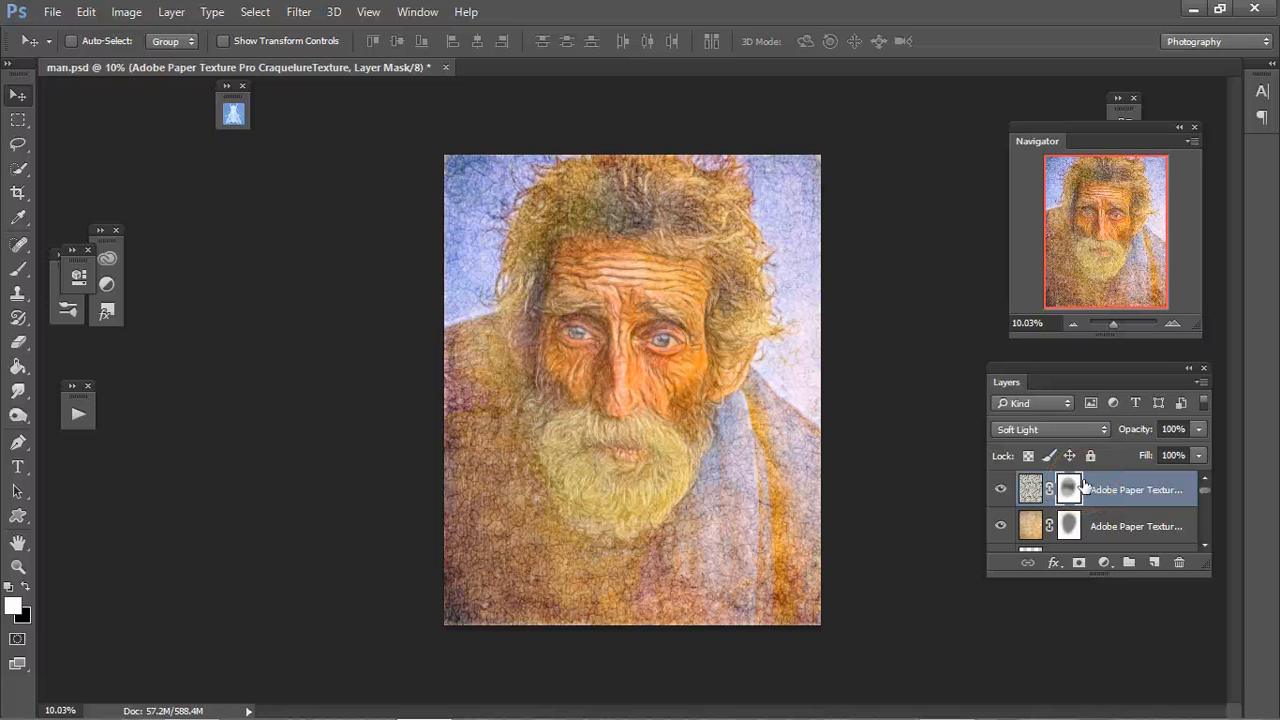
right_click(1072, 488)
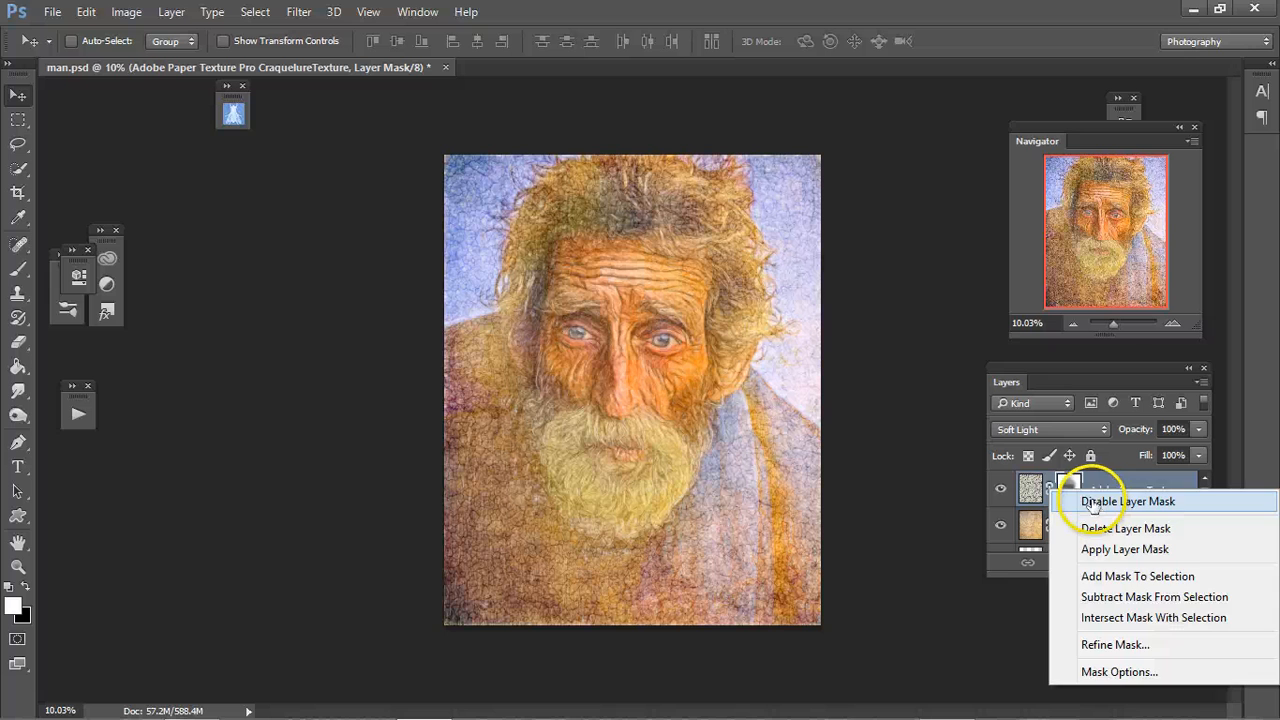
left_click(1093, 503)
left_click(1054, 411)
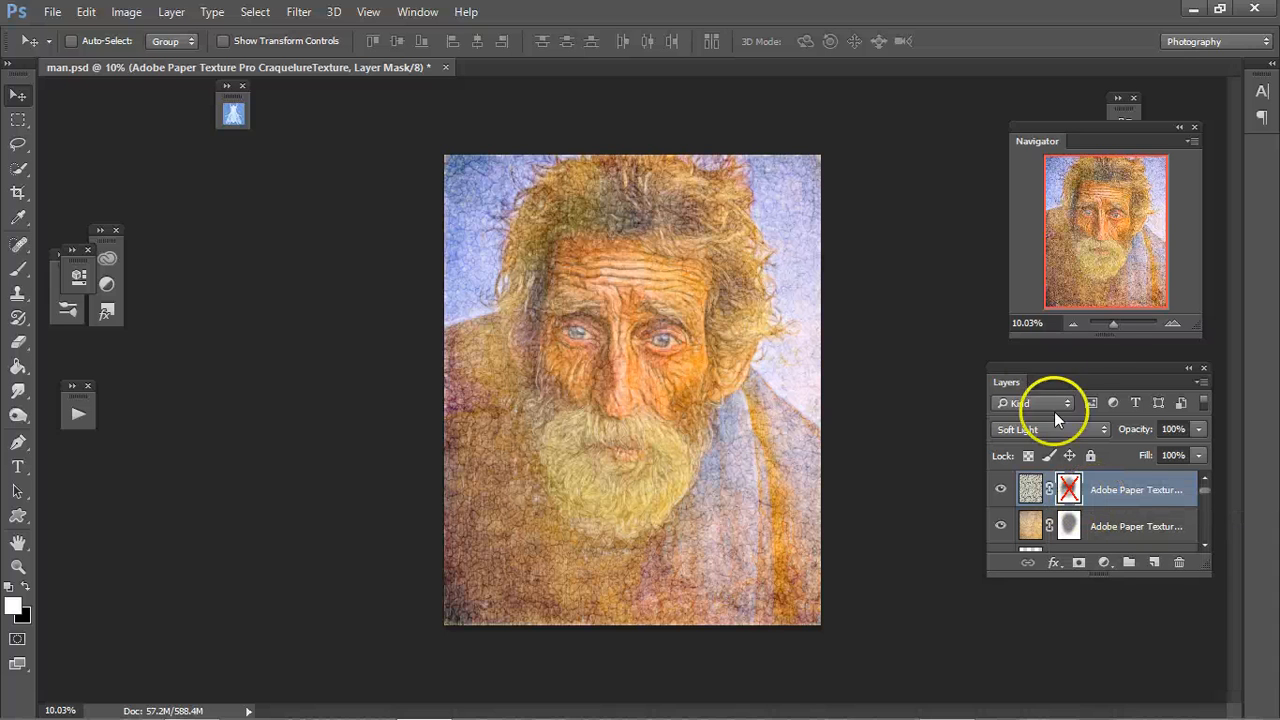
left_click(1110, 324)
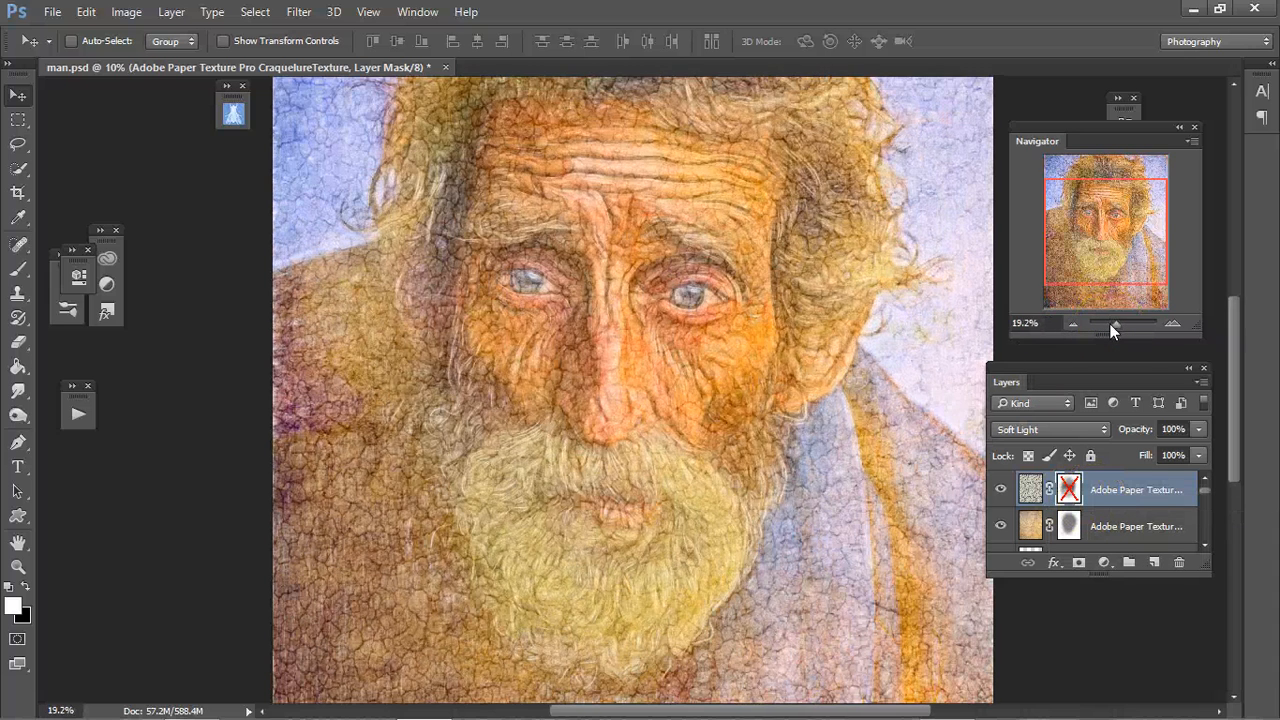
left_click(1110, 324)
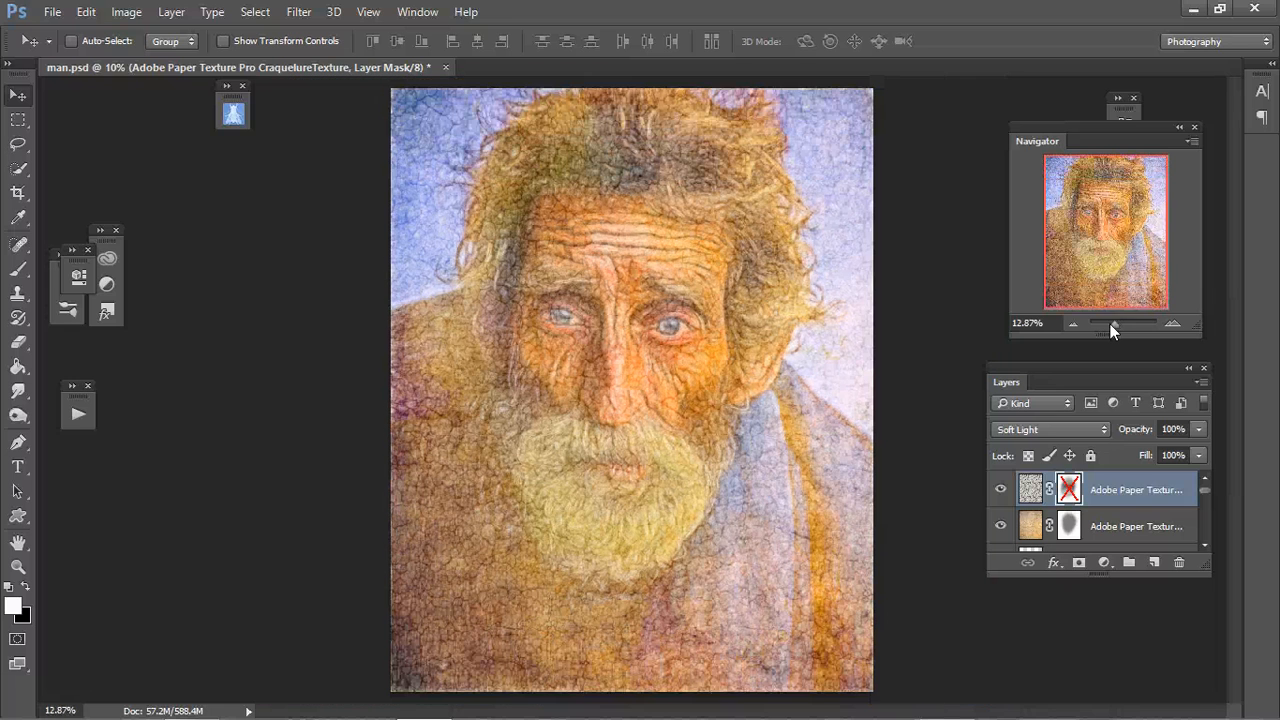
left_click(1070, 488)
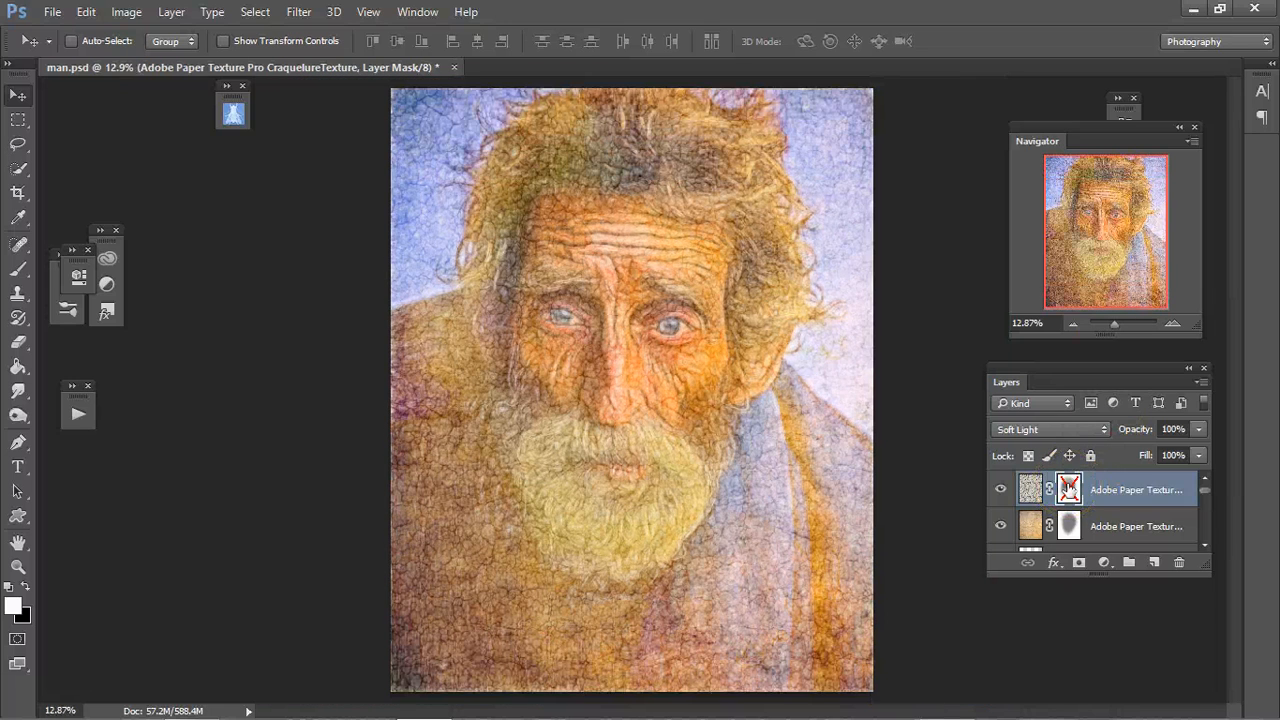
right_click(1070, 488)
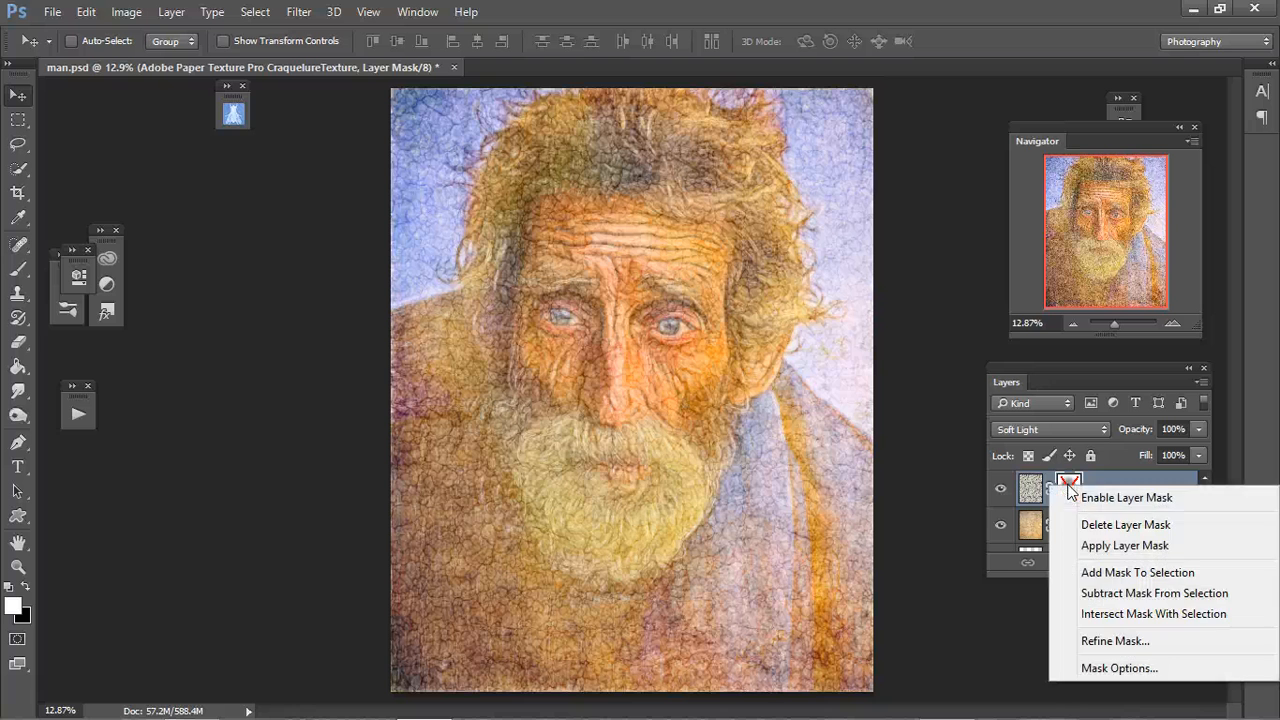
left_click(1110, 497)
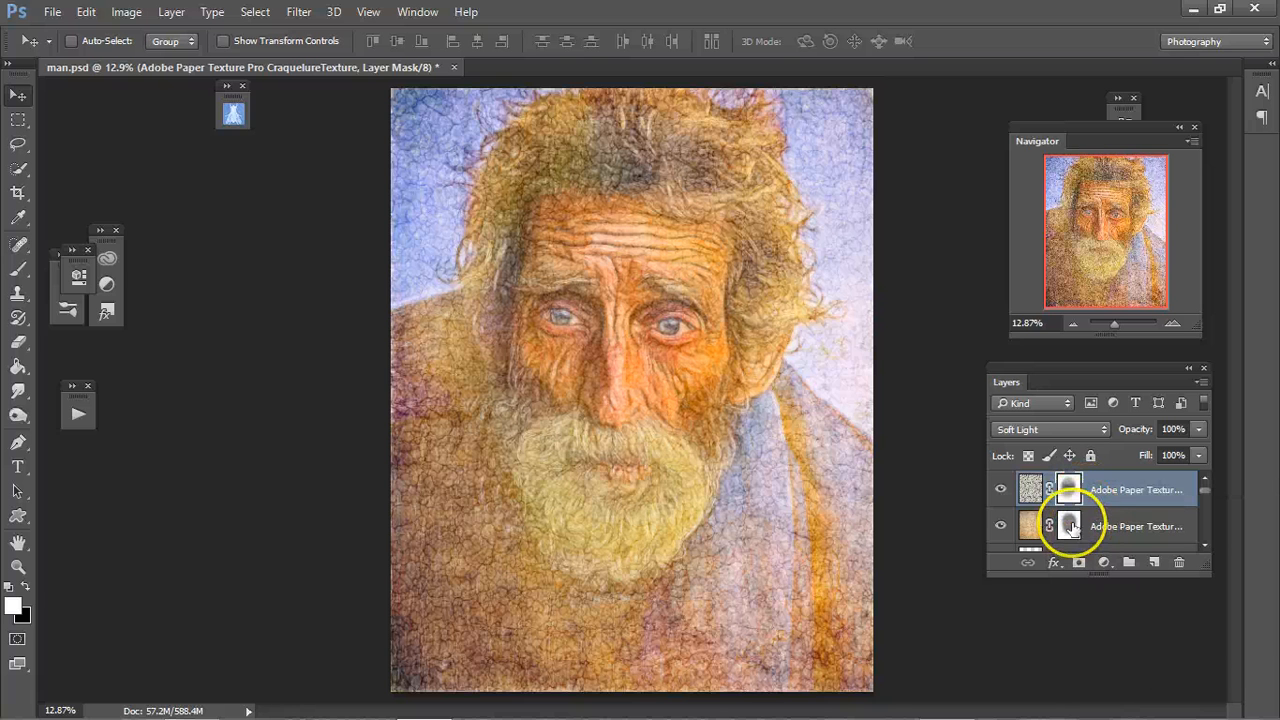
- Disable the layer mask on the tan Calendula Haze layer to compare its effect on the face, and enable it again
left_click(1070, 527)
right_click(1052, 526)
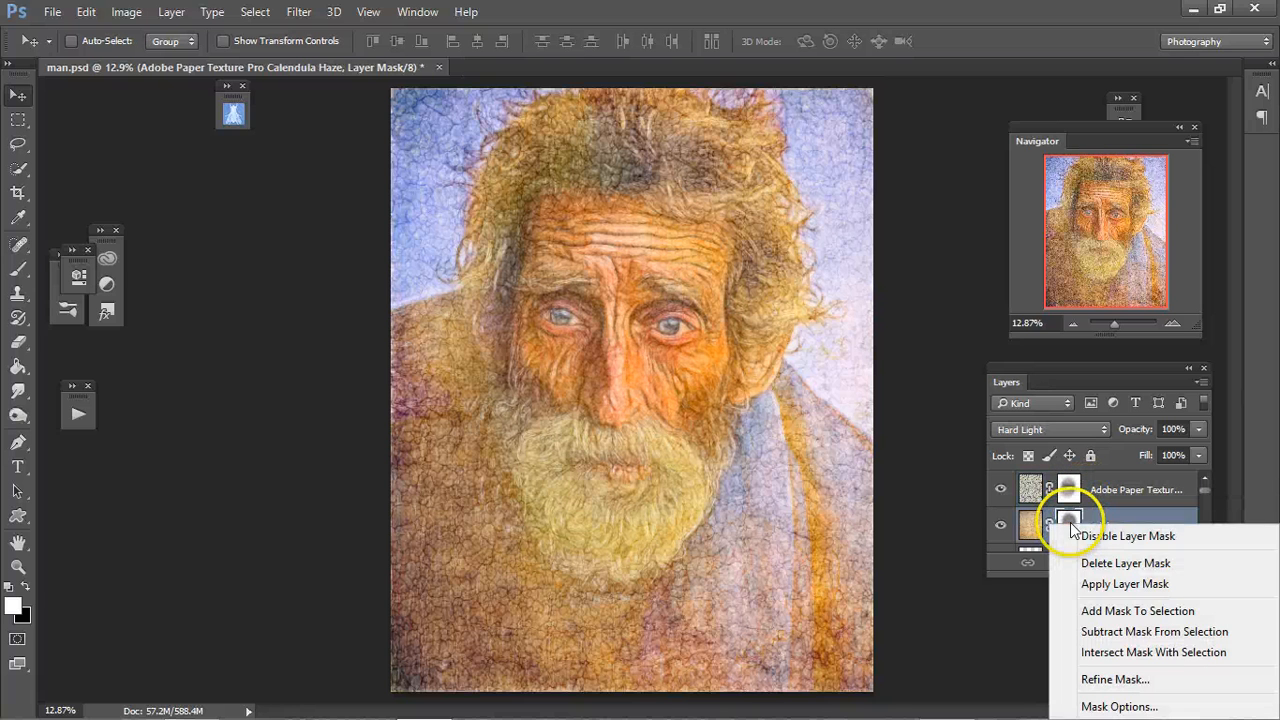
left_click(1085, 540)
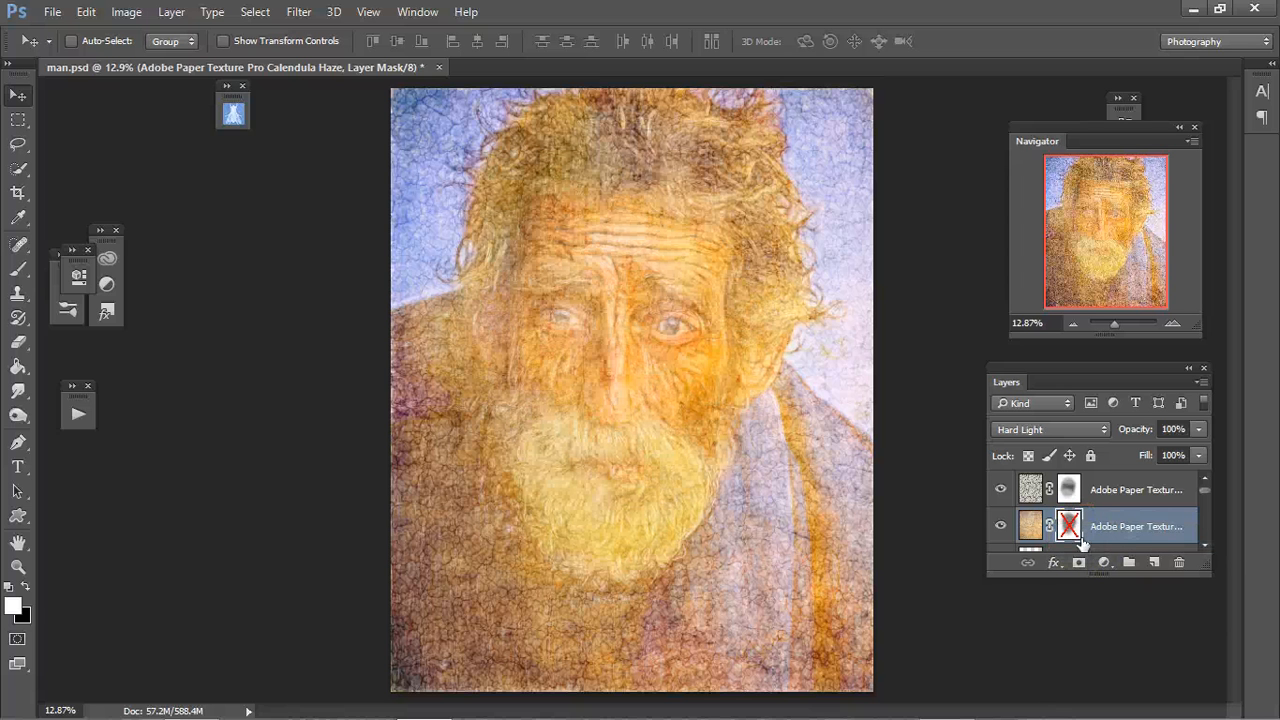
left_click(1070, 526)
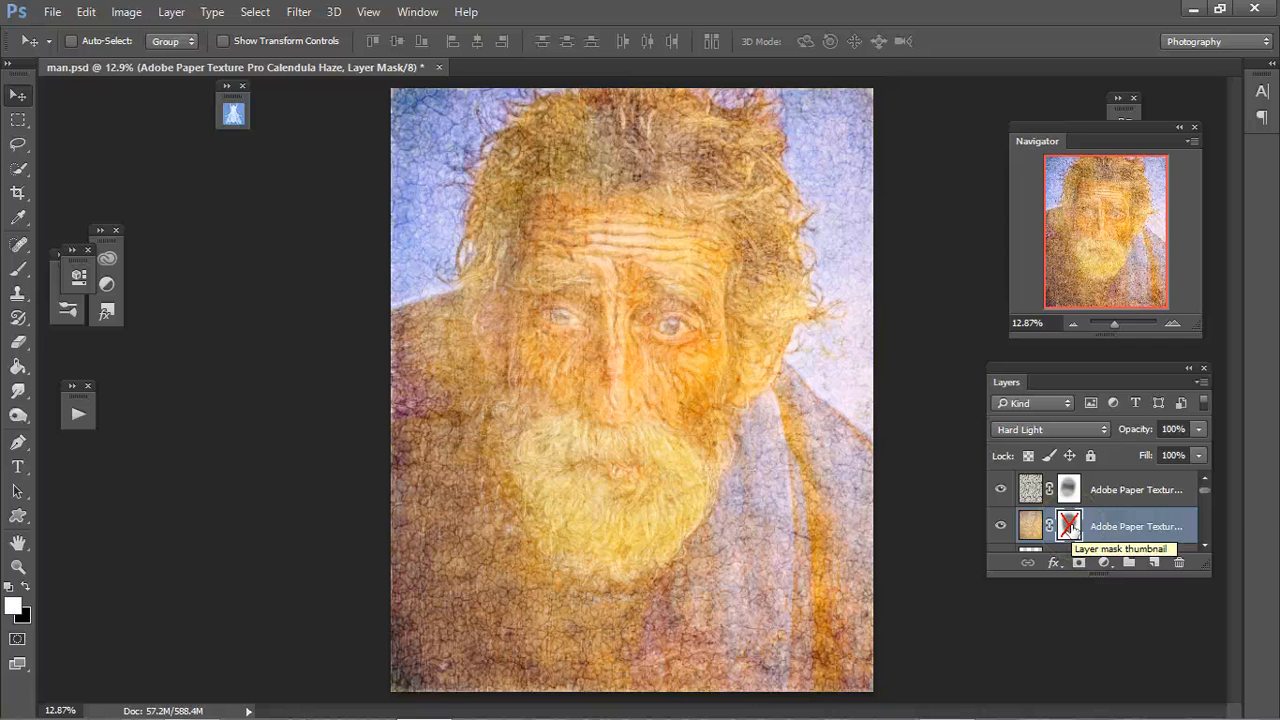
right_click(1070, 526)
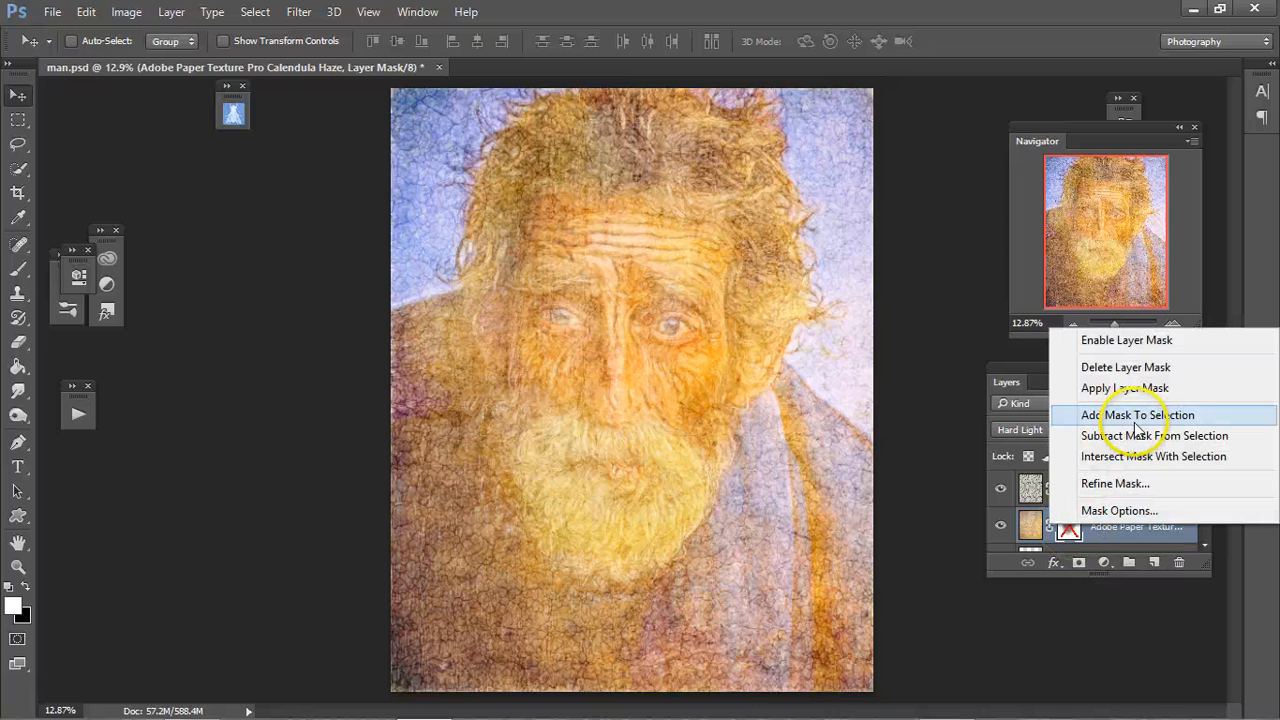
left_click(1134, 343)
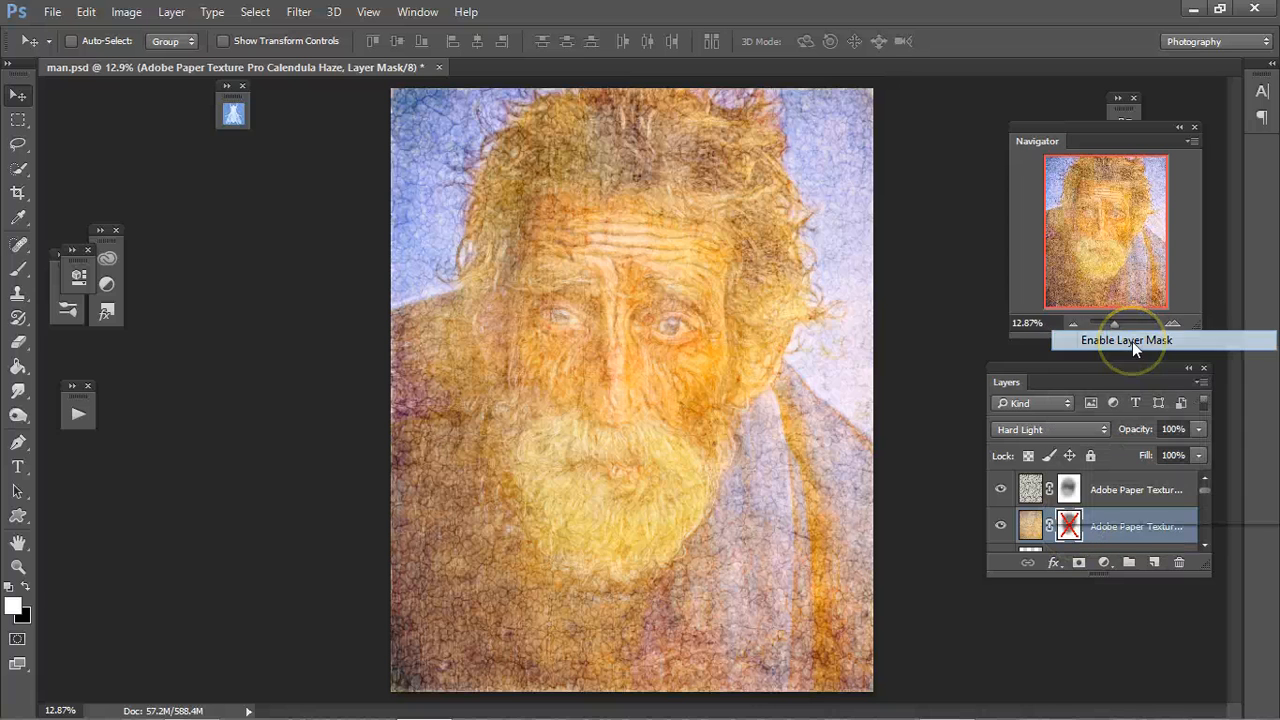